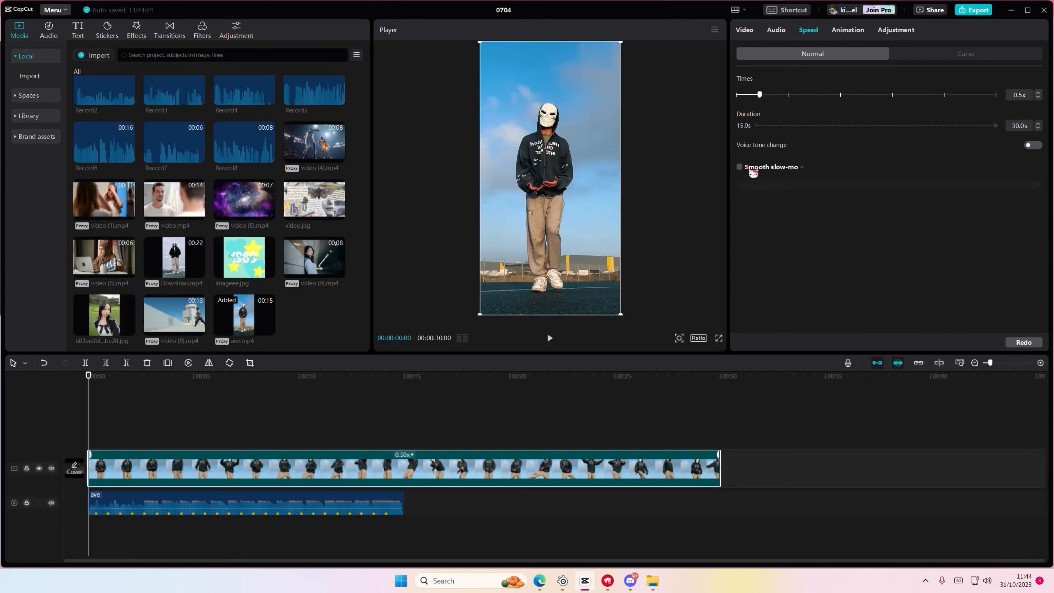
# Enable Smooth slow-mo with Optical flow on the 0.5x video clip and turn it into a compound clip.
pyautogui.click(740, 167)
pyautogui.click(770, 186)
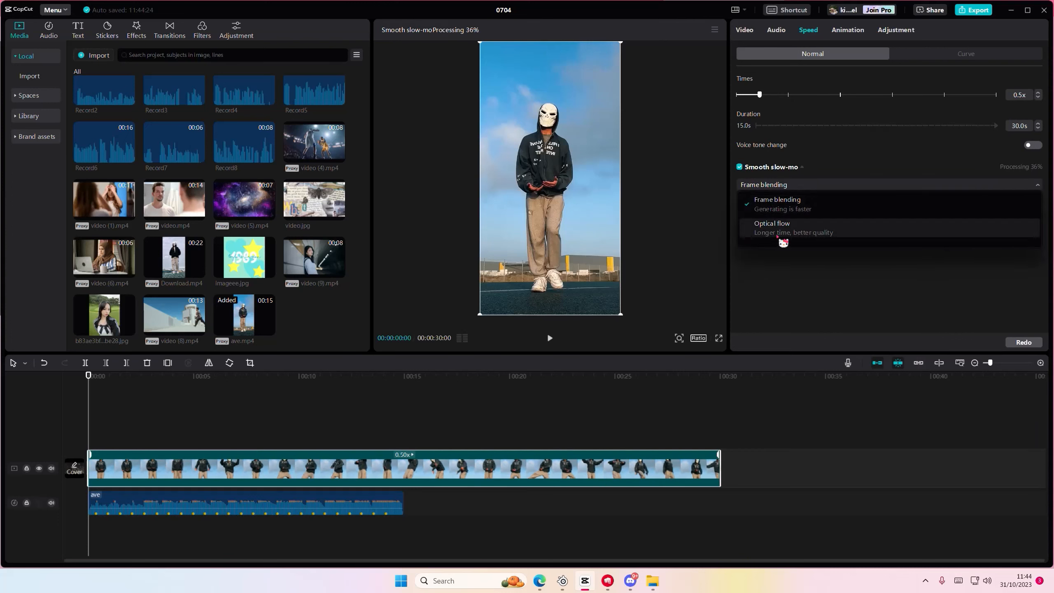
pyautogui.click(778, 238)
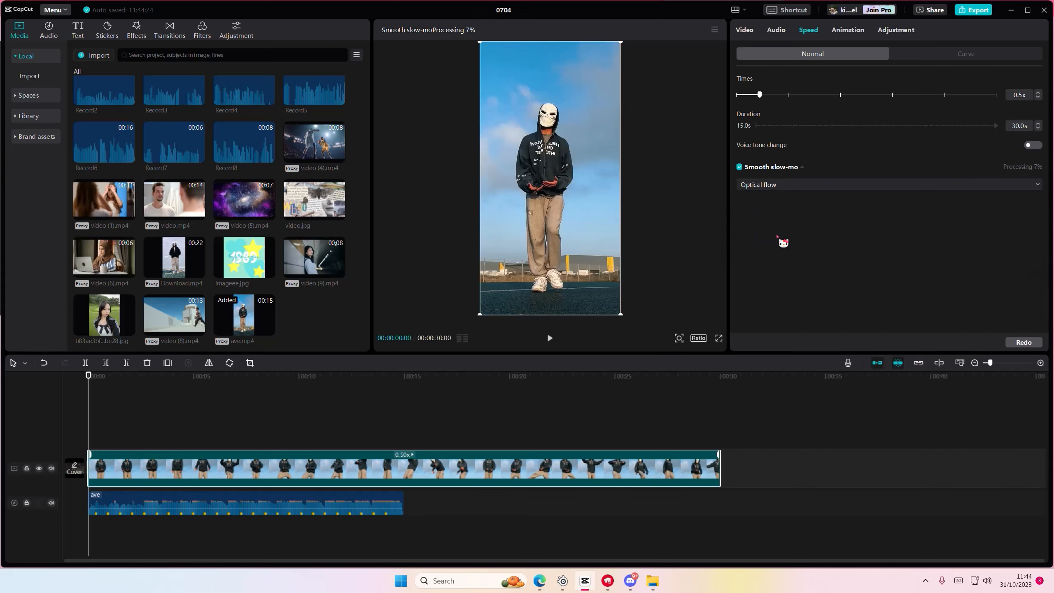
pyautogui.click(775, 186)
pyautogui.click(766, 310)
pyautogui.rightClick(233, 475)
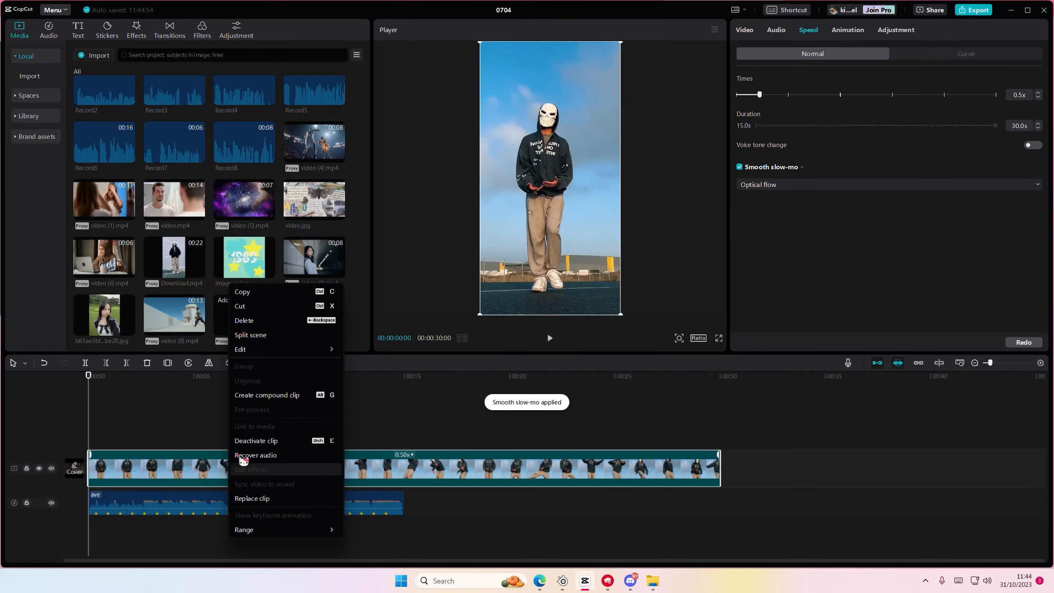
pyautogui.click(264, 399)
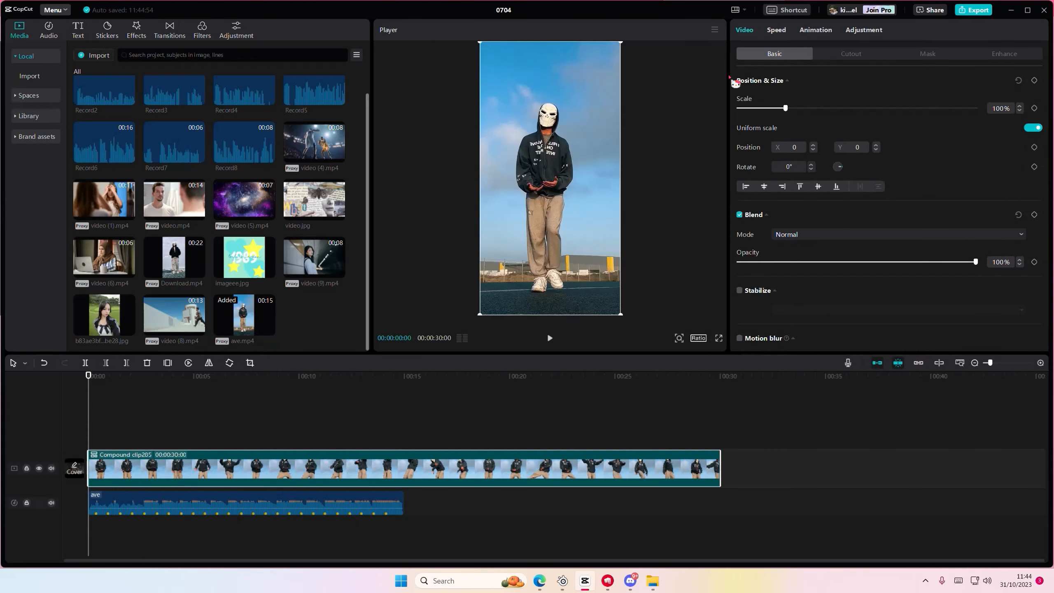
# Split the compound clip at the audio beat marker at 00:00:01:28 and apply the Flash In speed curve to the first segment.
pyautogui.click(1040, 363)
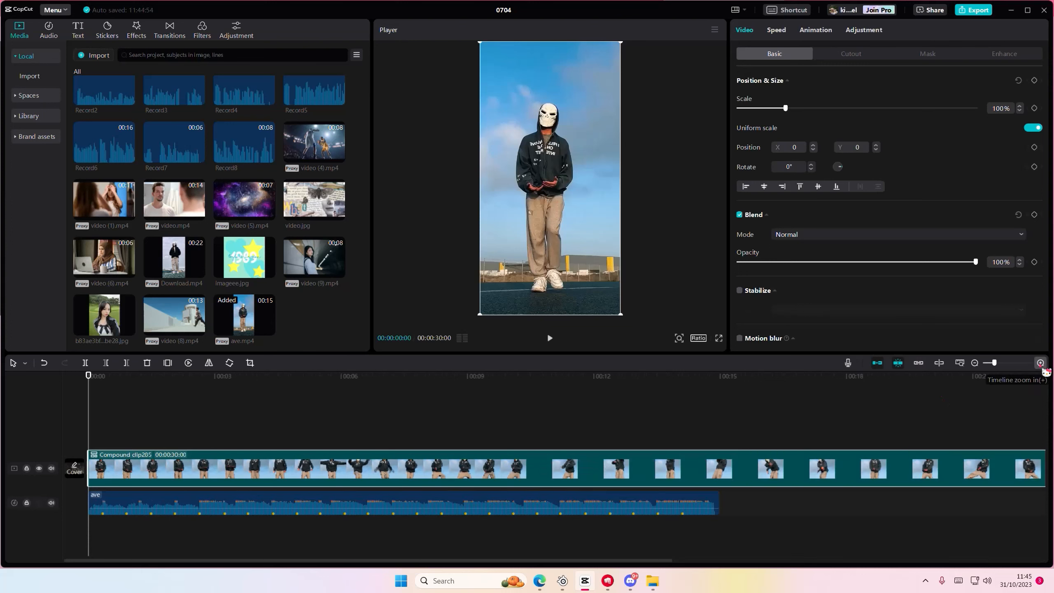
pyautogui.moveTo(130, 446); pyautogui.dragTo(151, 448)
pyautogui.click(151, 466)
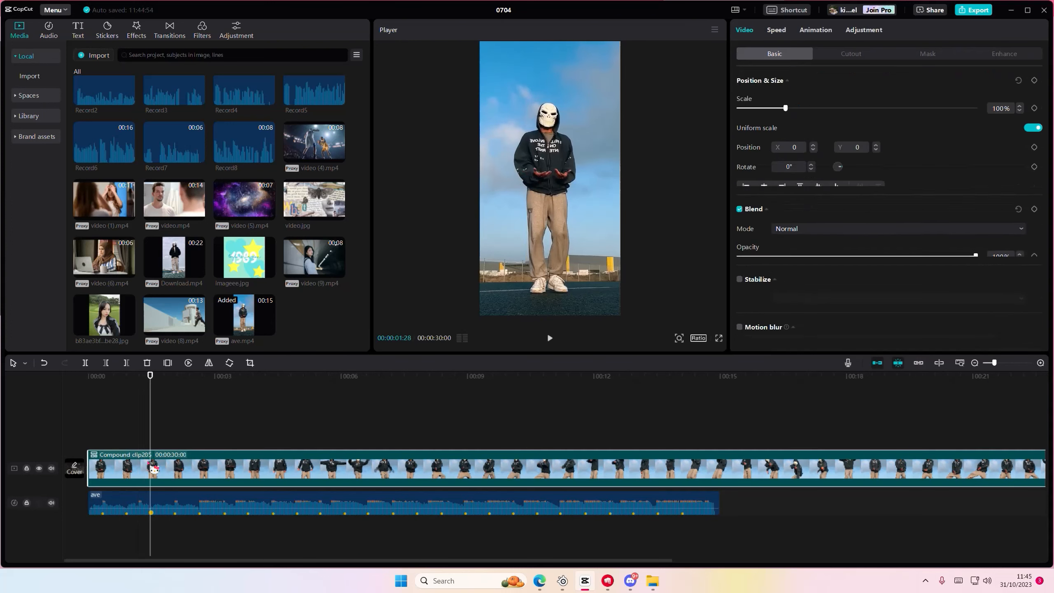
pyautogui.click(86, 363)
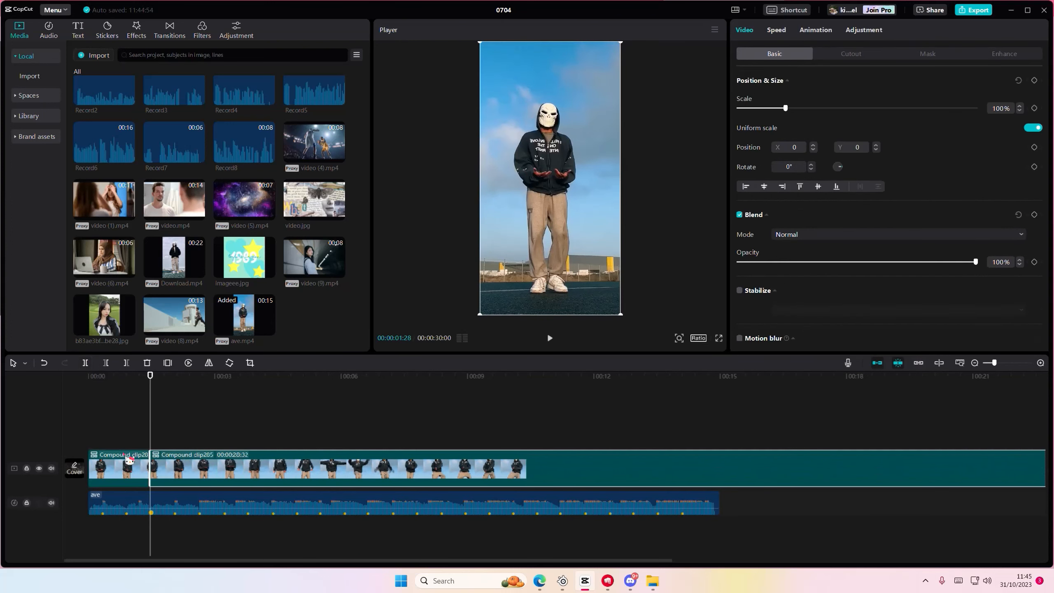
pyautogui.click(784, 36)
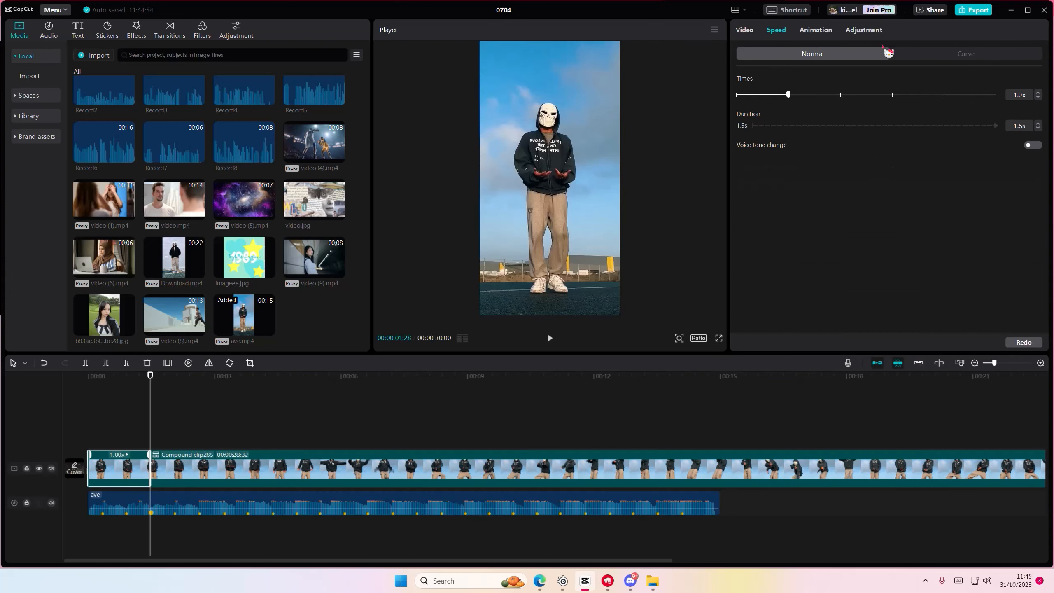
pyautogui.click(970, 55)
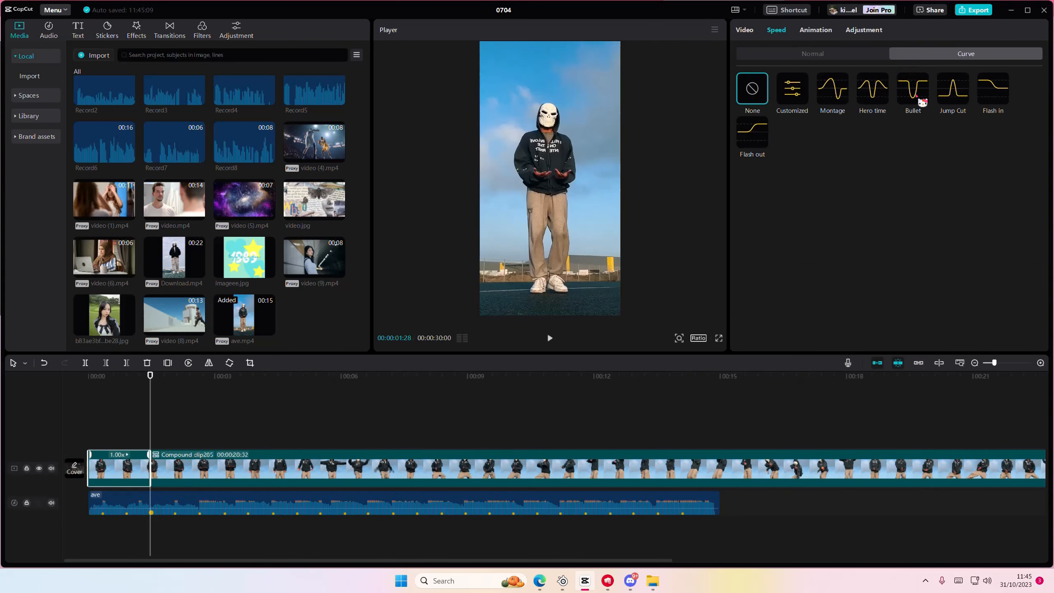
pyautogui.click(989, 101)
# Split the remaining clip at the beats at 00:00:02:02 and 00:00:02:37, applying the Flash In speed curve to the segment before each cut.
pyautogui.click(170, 423)
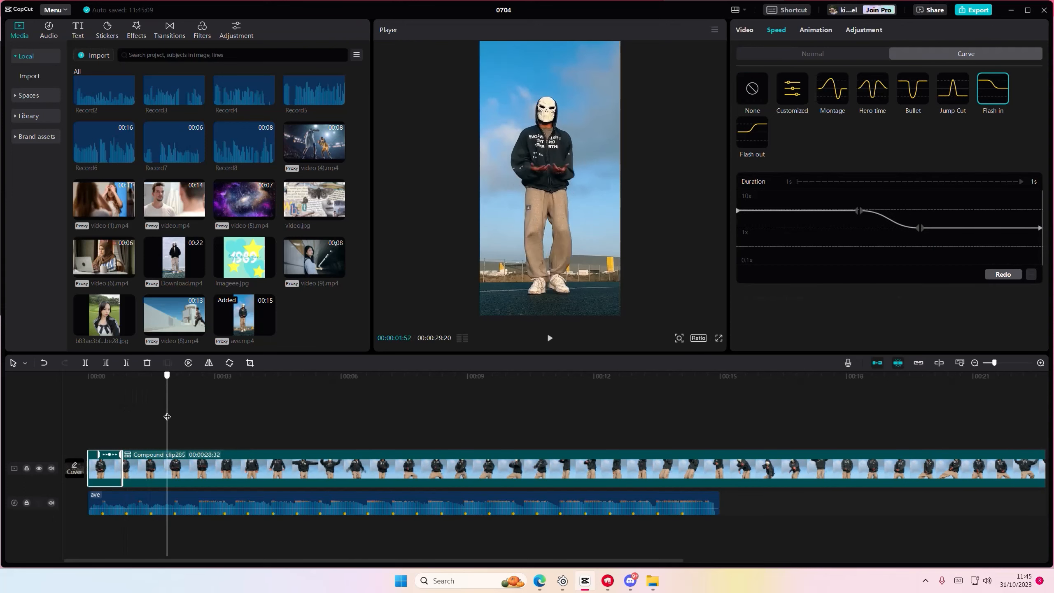
pyautogui.click(167, 464)
pyautogui.click(85, 362)
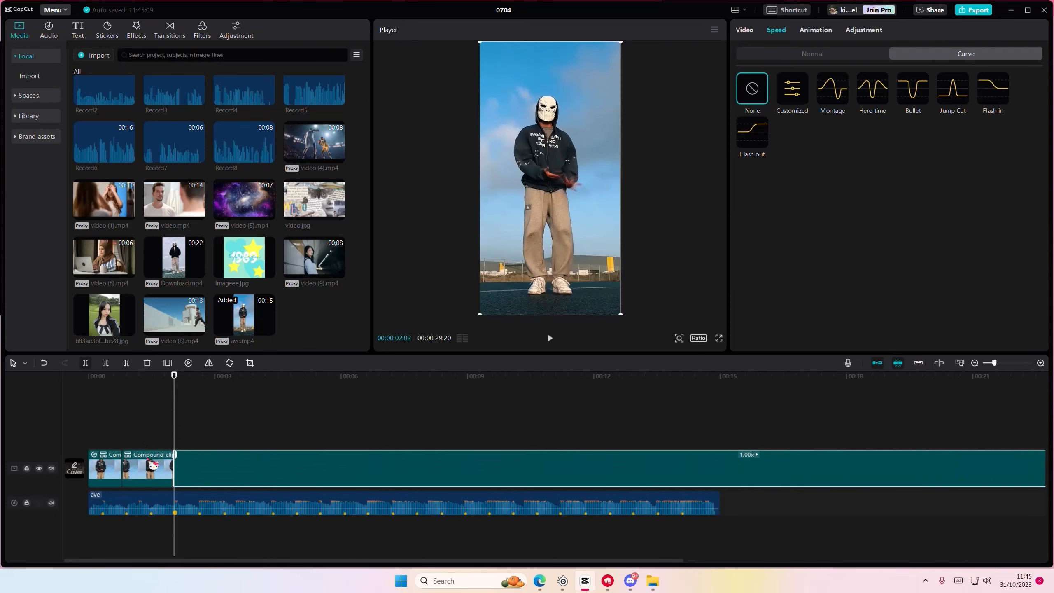
pyautogui.click(979, 112)
pyautogui.moveTo(151, 434); pyautogui.dragTo(197, 440)
pyautogui.click(166, 464)
pyautogui.click(86, 363)
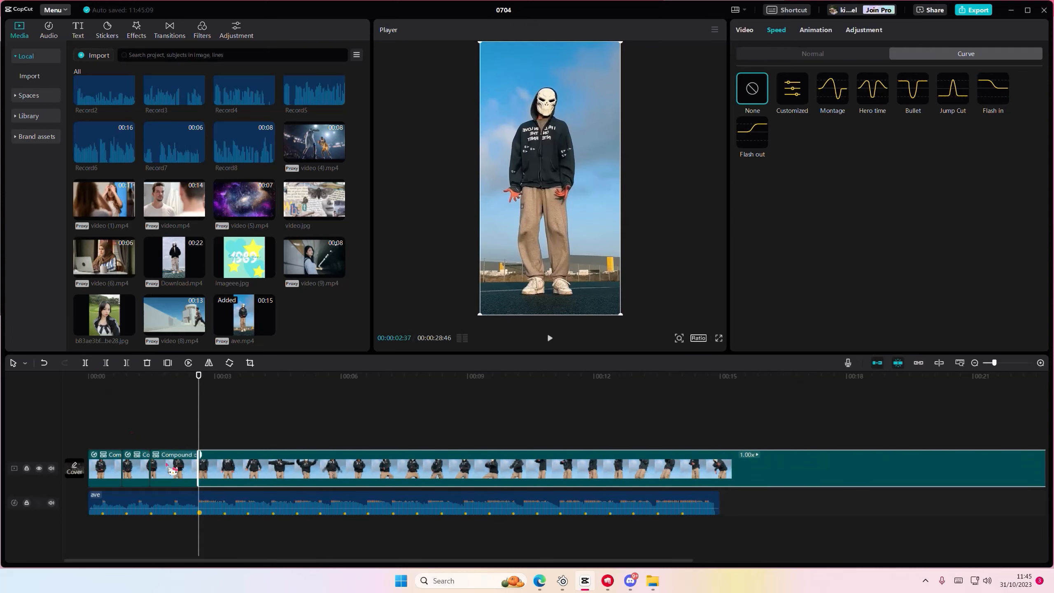
pyautogui.click(992, 89)
# Split the remaining clip at the beats at 00:00:03:13 and 00:00:03:46, applying the Flash In speed curve to the segment before each cut.
pyautogui.moveTo(173, 394); pyautogui.dragTo(223, 404)
pyautogui.click(221, 458)
pyautogui.click(86, 363)
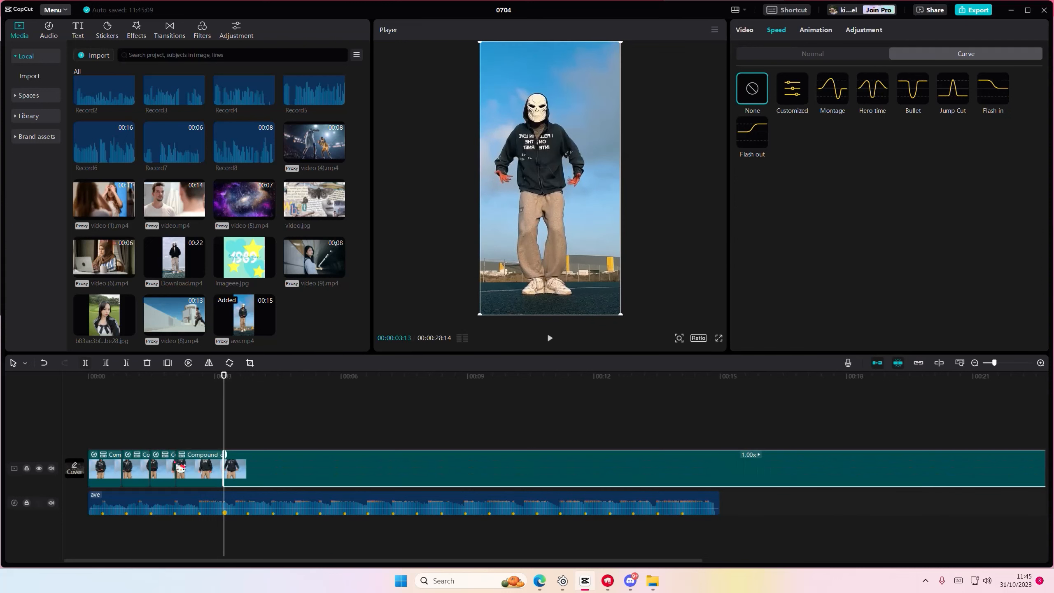
pyautogui.click(982, 102)
pyautogui.moveTo(203, 443); pyautogui.dragTo(247, 444)
pyautogui.click(85, 363)
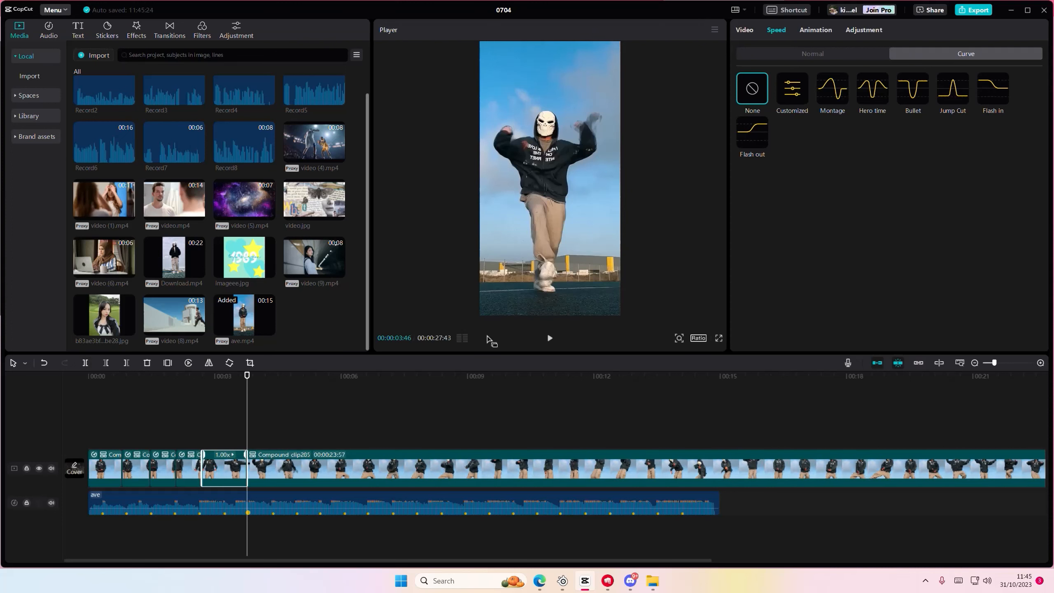
pyautogui.click(992, 88)
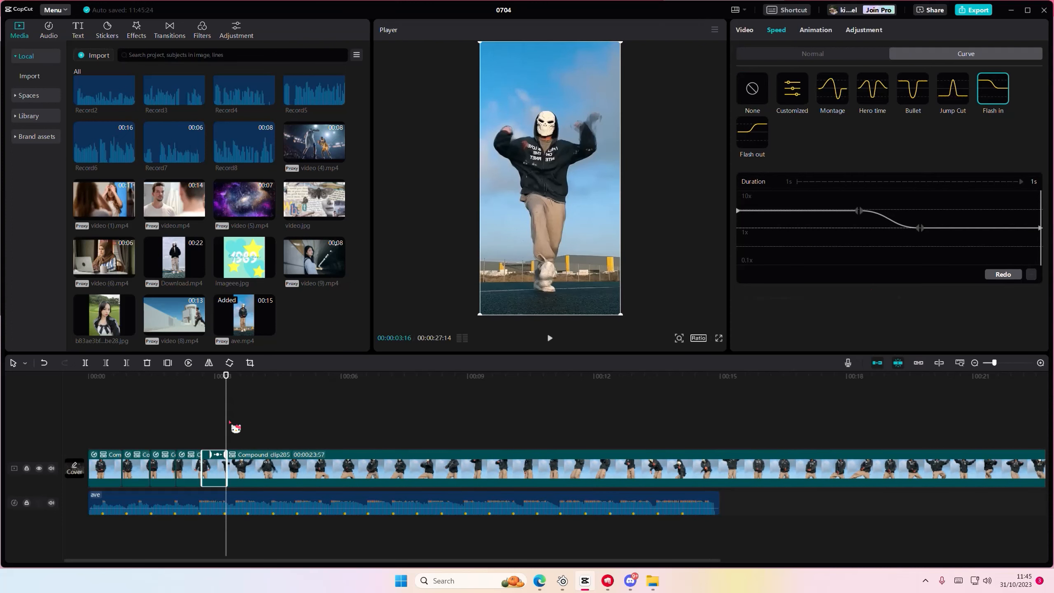
# Split the remaining clip at the beats at 00:00:04:22 and 00:00:04:56, applying the Flash In speed curve to the segment before each cut.
pyautogui.moveTo(229, 424); pyautogui.dragTo(271, 431)
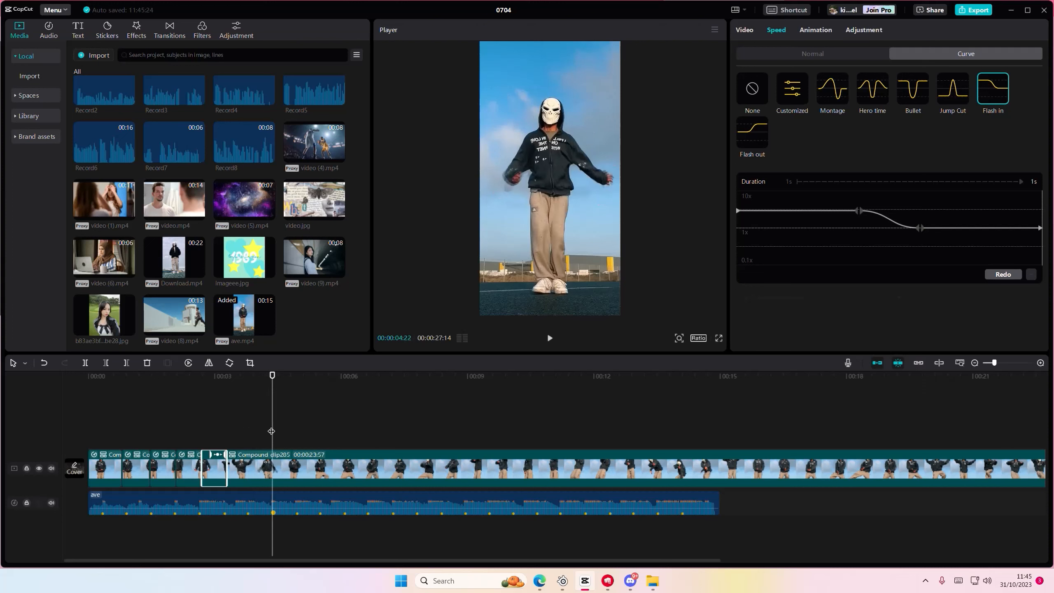
pyautogui.click(86, 363)
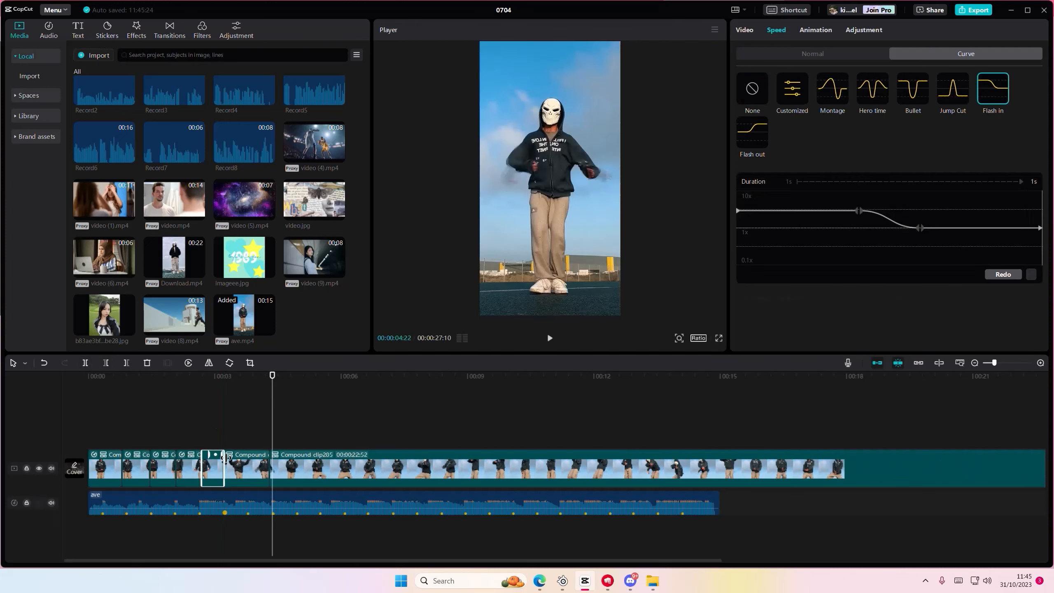
pyautogui.click(233, 467)
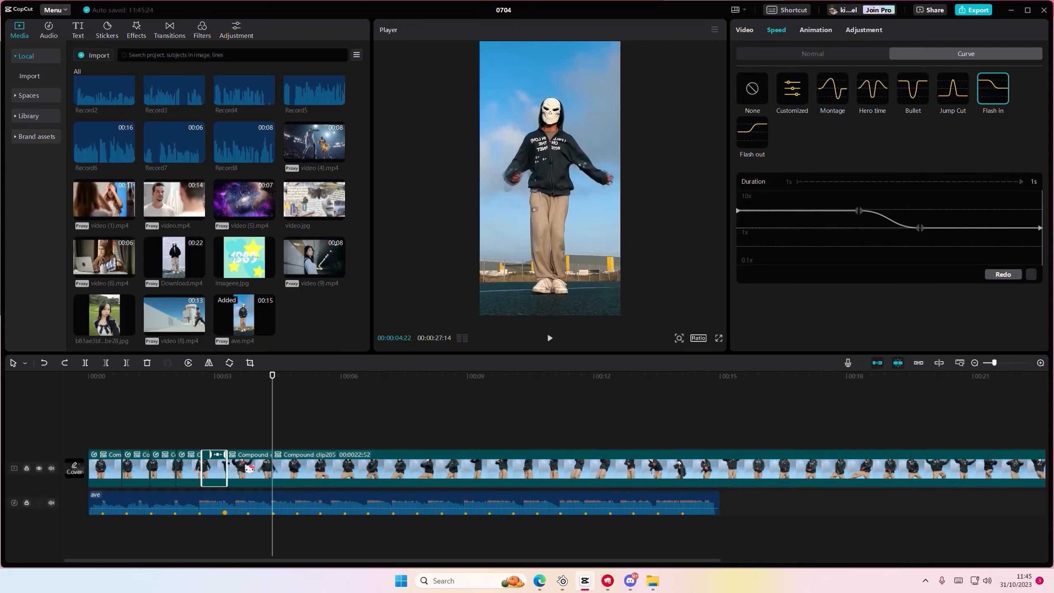
pyautogui.click(972, 105)
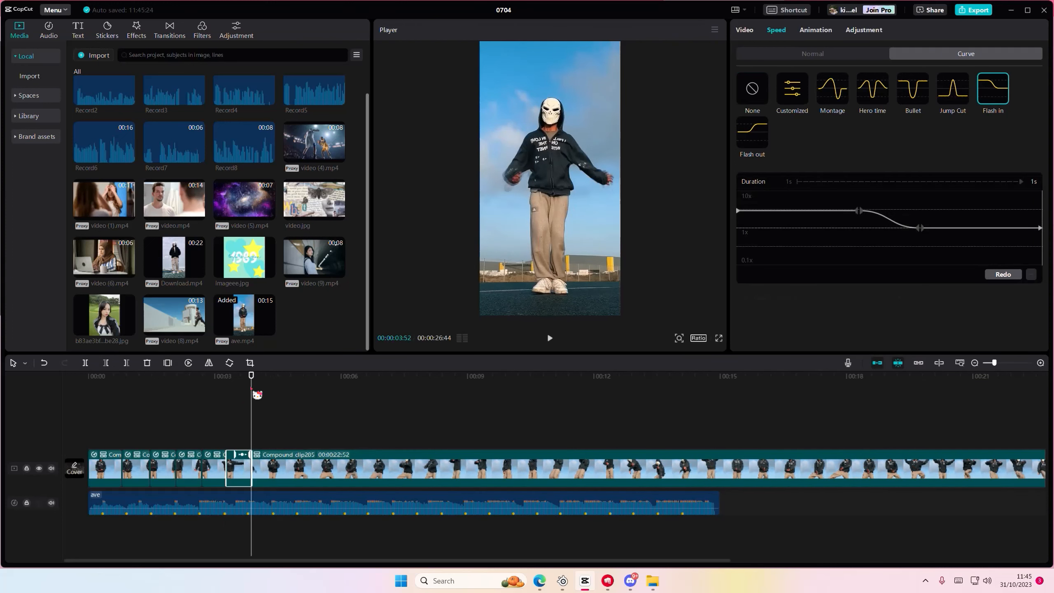
pyautogui.click(296, 454)
pyautogui.click(91, 366)
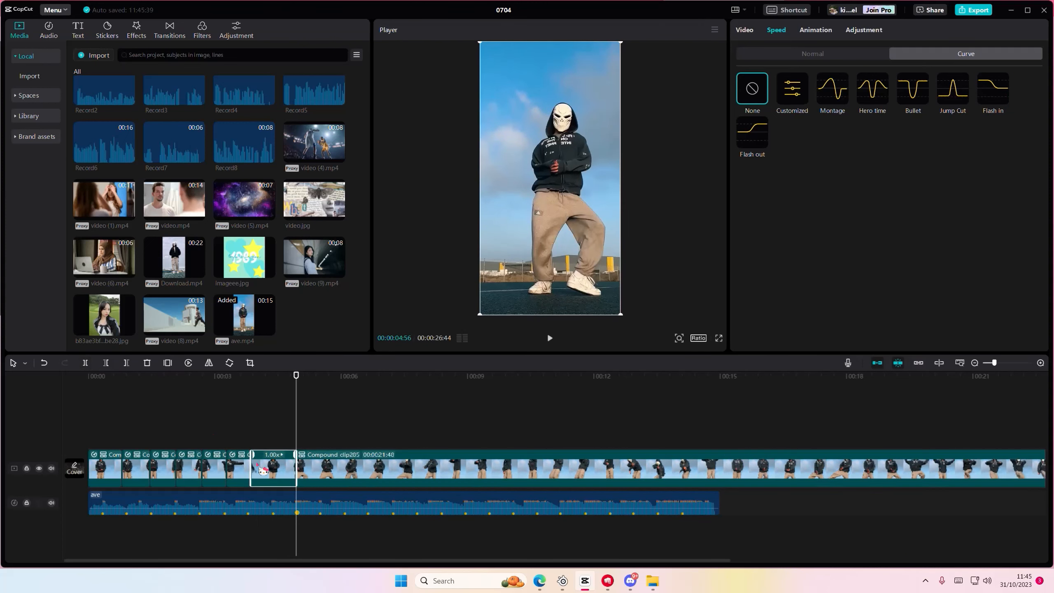
pyautogui.click(999, 119)
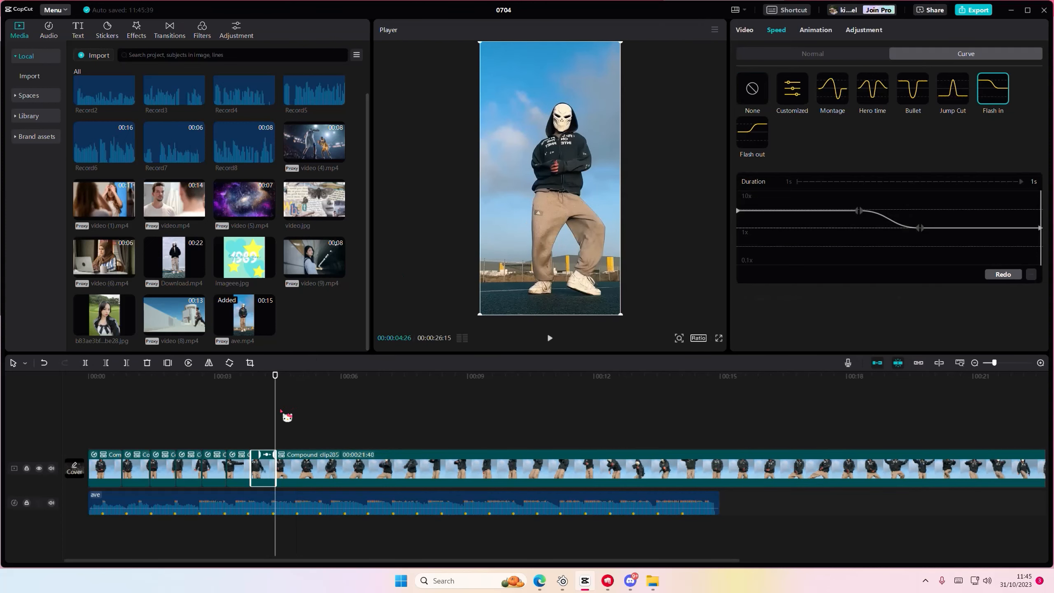
# Split the remaining clip at the beats at 00:00:05:29 and 00:00:06:04, applying the Flash In speed curve to the segment before each cut.
pyautogui.click(318, 456)
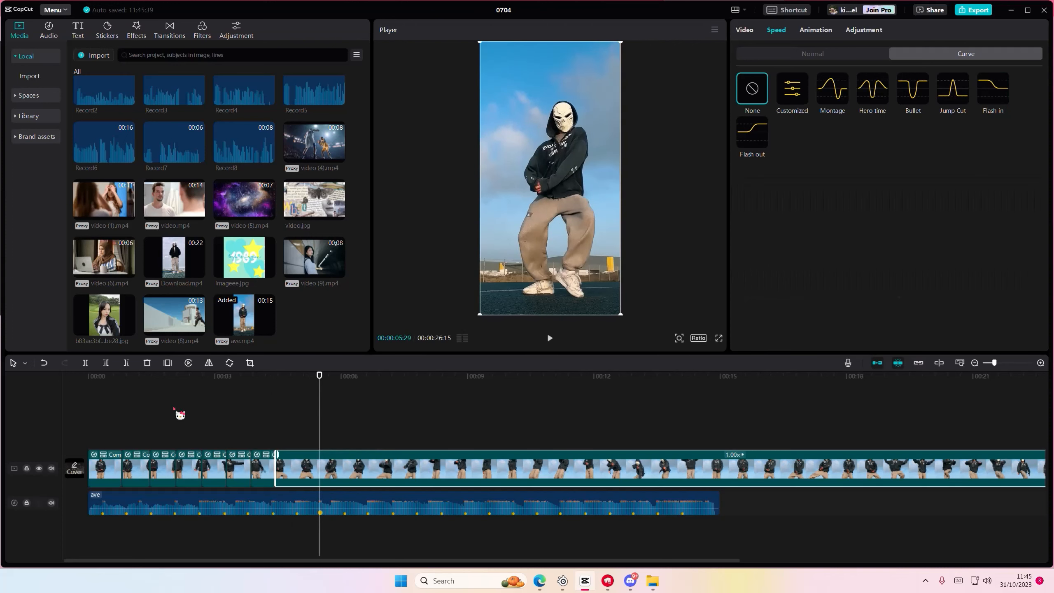
pyautogui.click(89, 367)
pyautogui.click(995, 102)
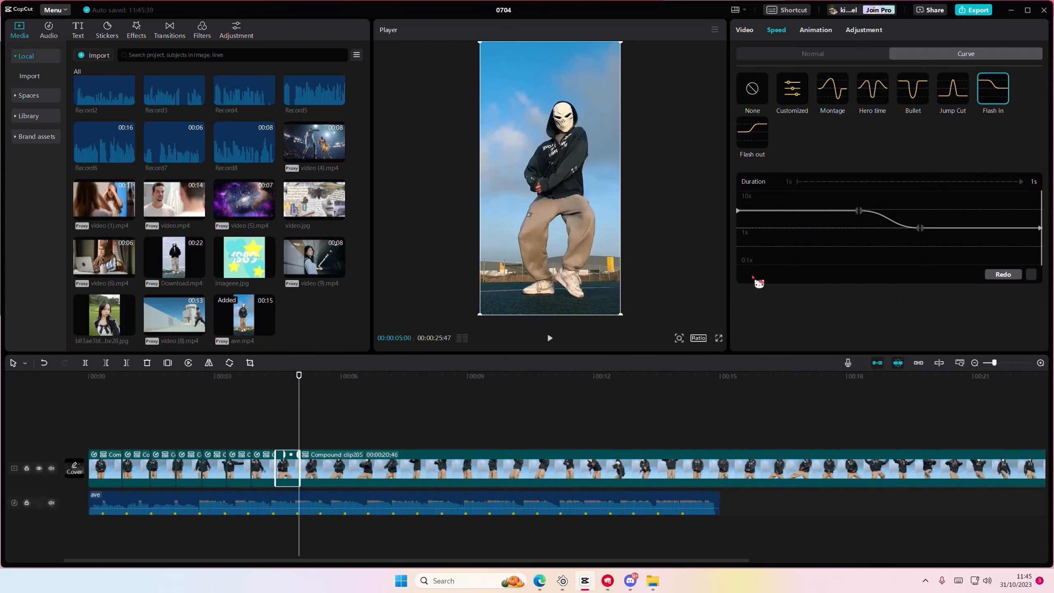
pyautogui.click(335, 470)
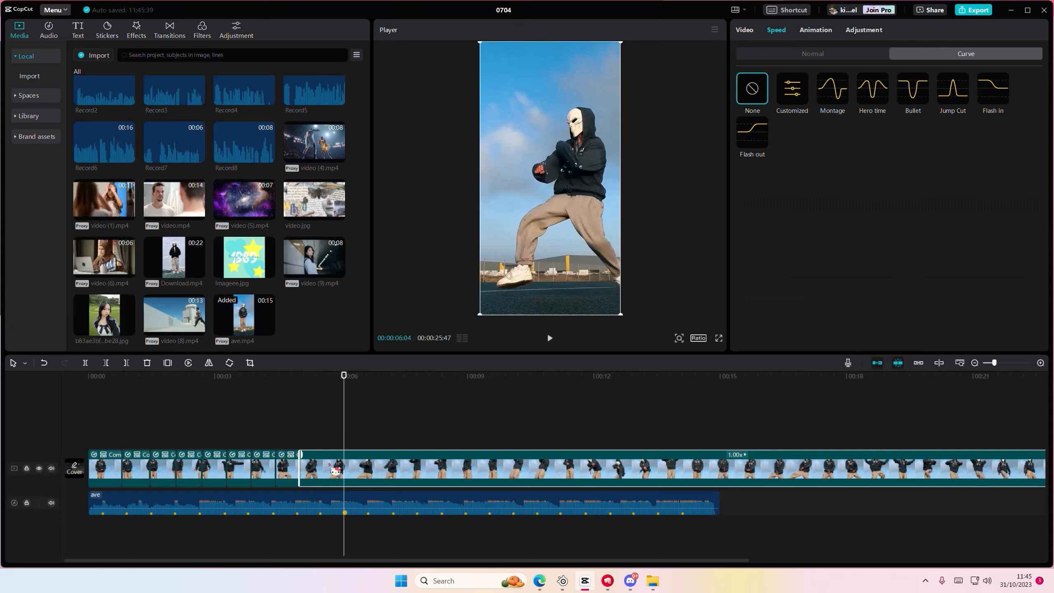
pyautogui.click(85, 363)
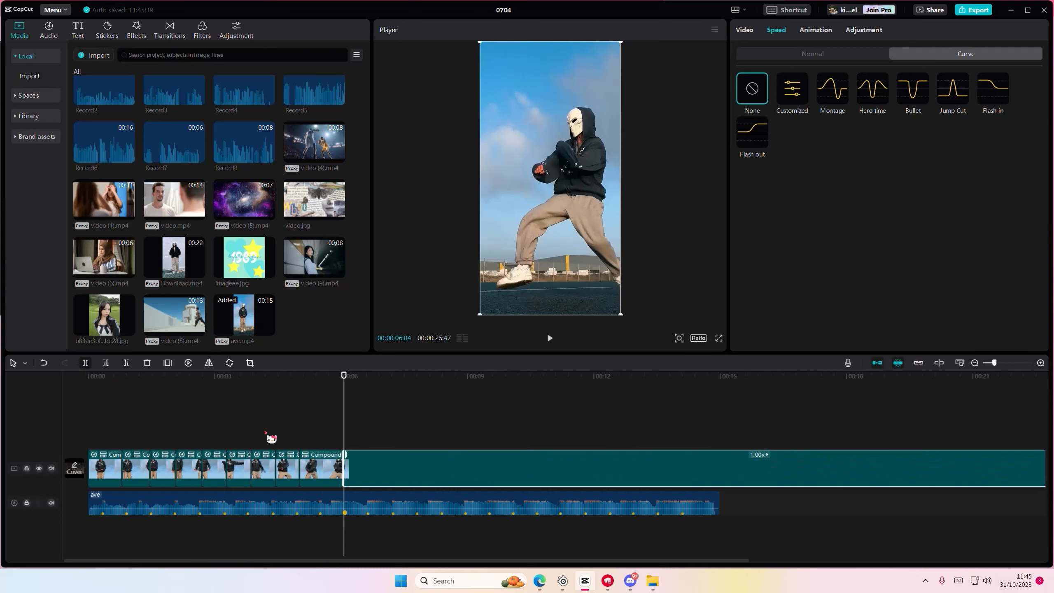
pyautogui.click(996, 102)
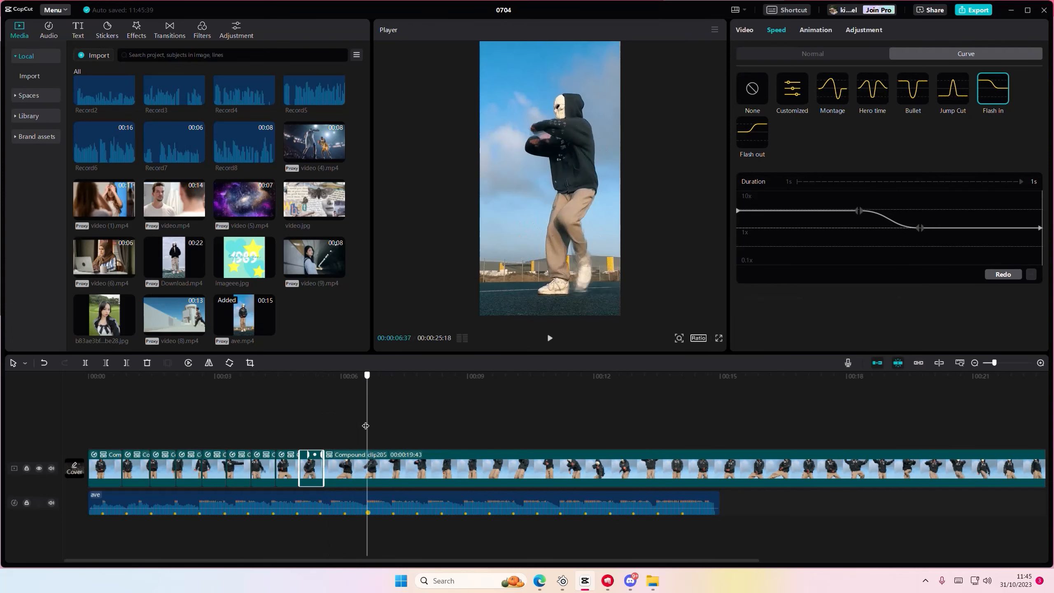
# Split the remaining clip at the beats at 00:00:06:37 and 00:00:07:13, applying the Flash In speed curve to the segment before each cut.
pyautogui.click(351, 459)
pyautogui.click(85, 362)
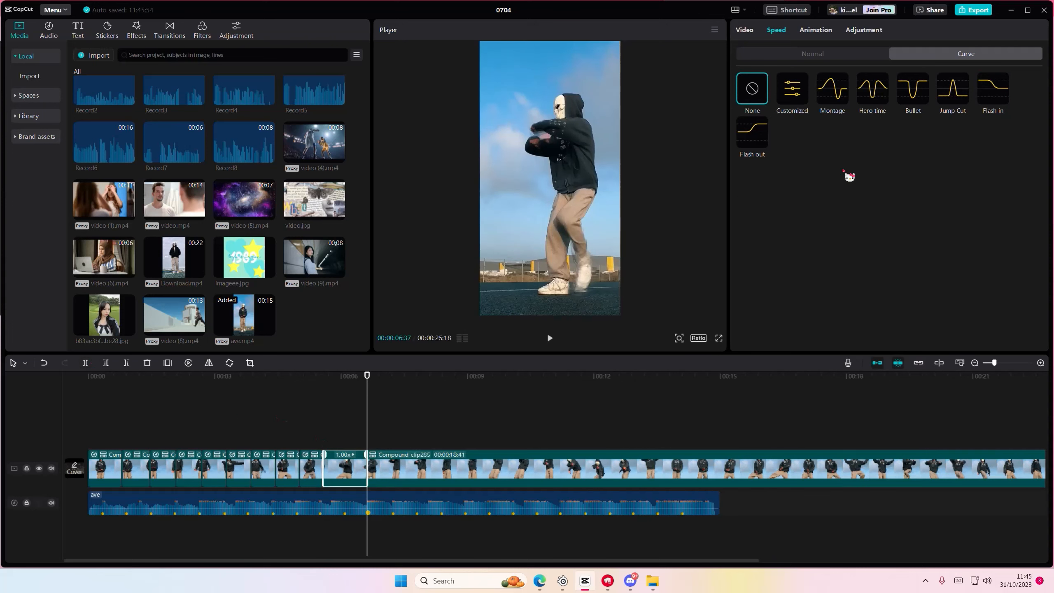
pyautogui.click(991, 101)
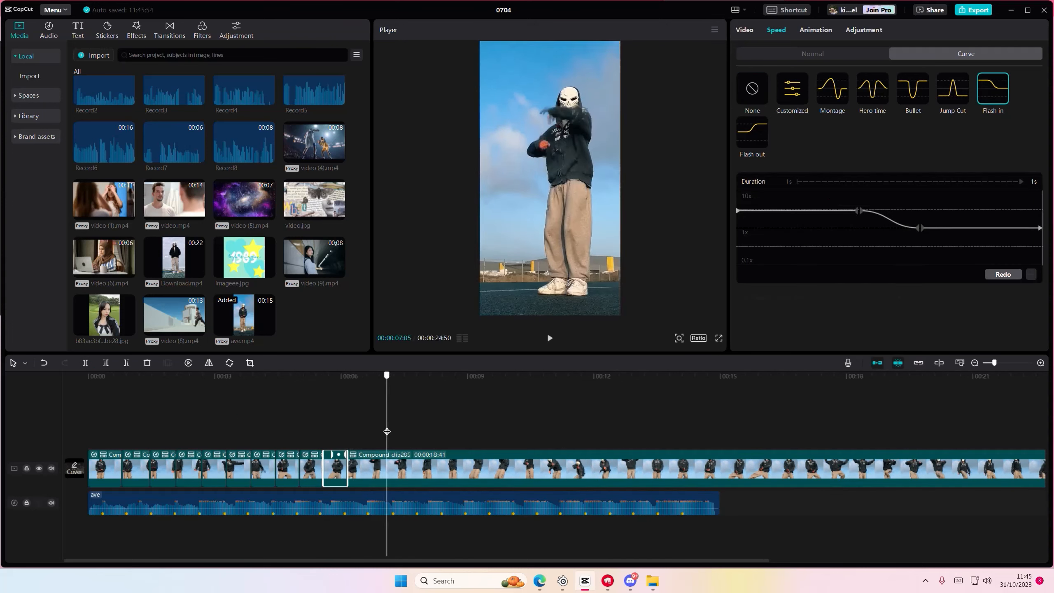
pyautogui.click(391, 480)
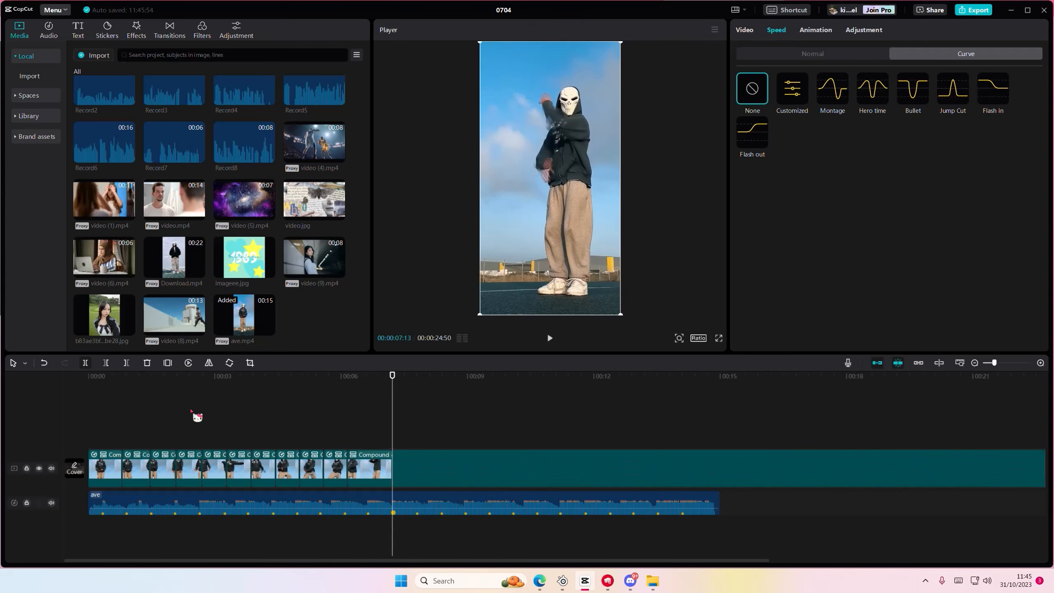
pyautogui.click(379, 469)
pyautogui.click(992, 90)
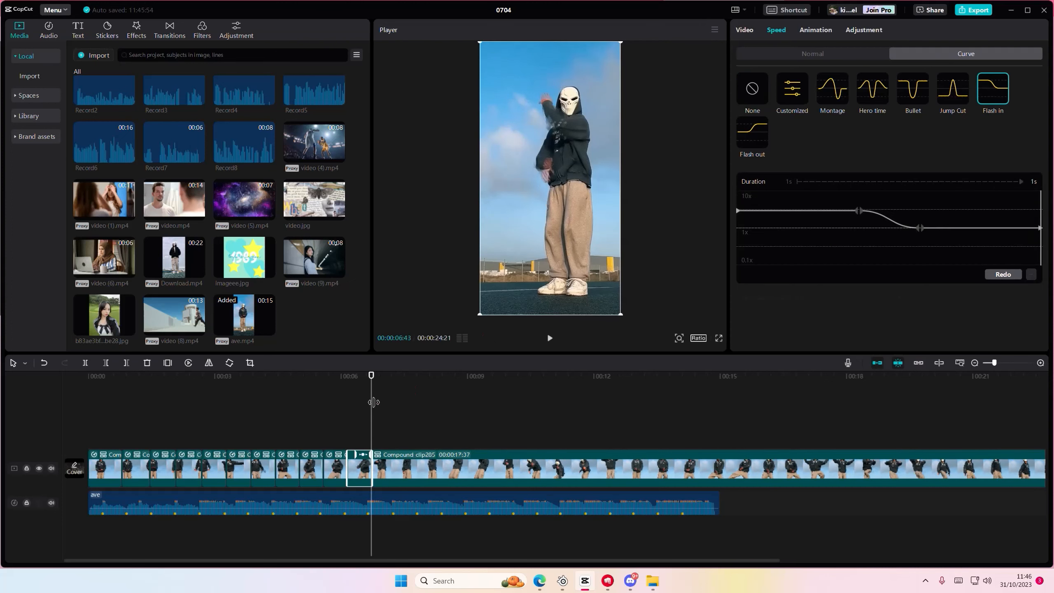
# Split the remaining clip at the beats at 00:00:07:47 and 00:00:08:22, applying the Flash In speed curve to the segment before each cut.
pyautogui.moveTo(373, 402); pyautogui.dragTo(416, 417)
pyautogui.click(411, 457)
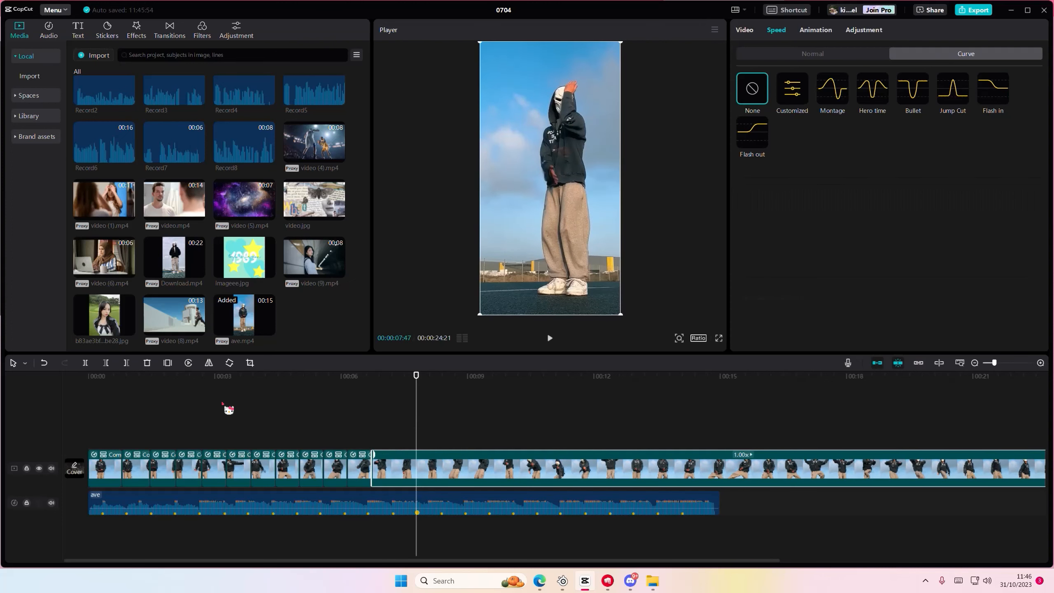
pyautogui.click(85, 362)
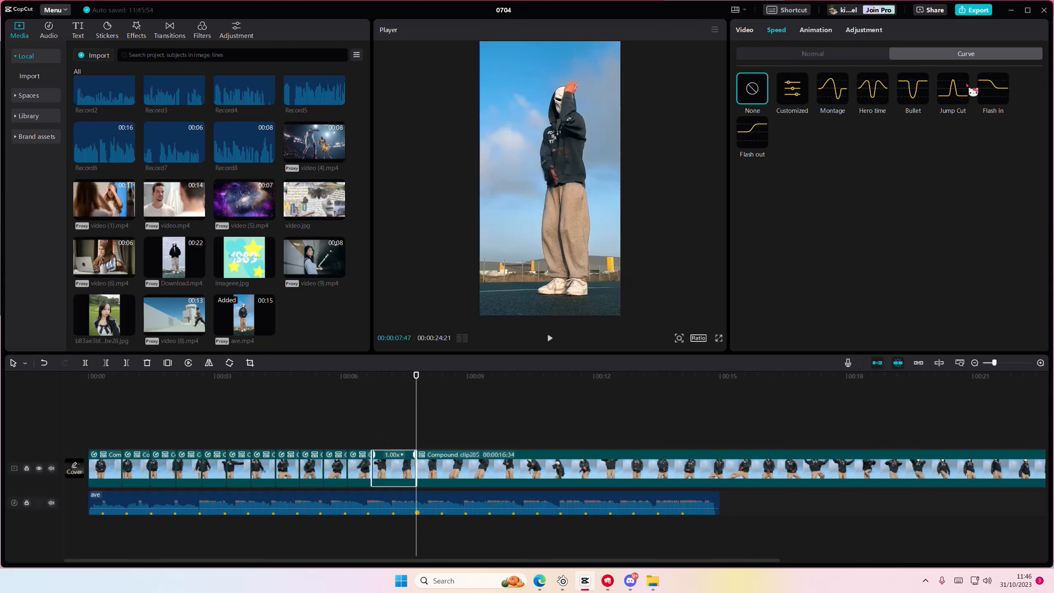
pyautogui.click(993, 90)
pyautogui.moveTo(399, 388); pyautogui.dragTo(439, 398)
pyautogui.click(427, 461)
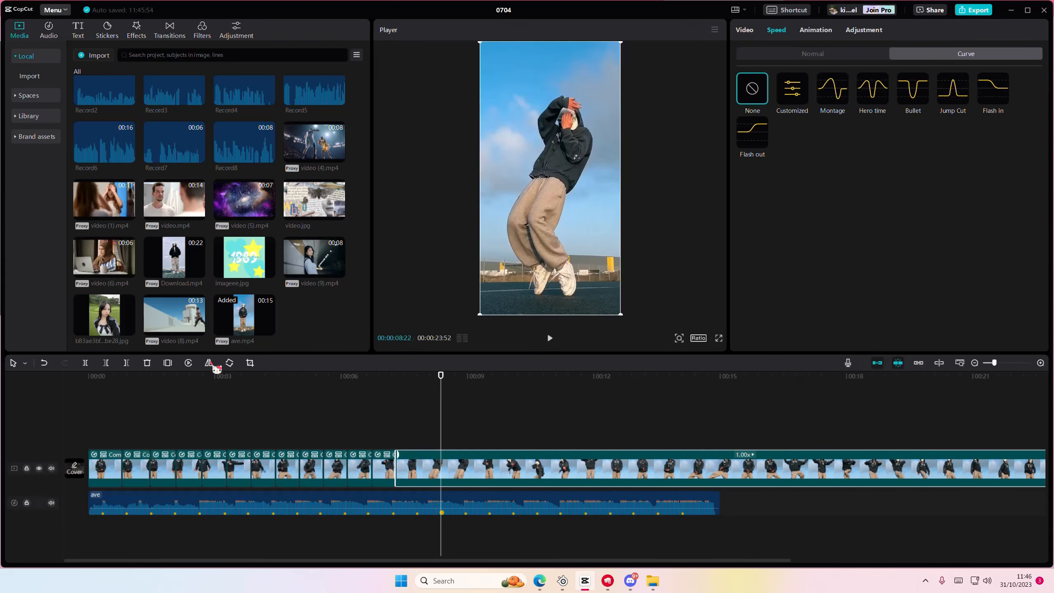
pyautogui.click(85, 362)
pyautogui.click(989, 113)
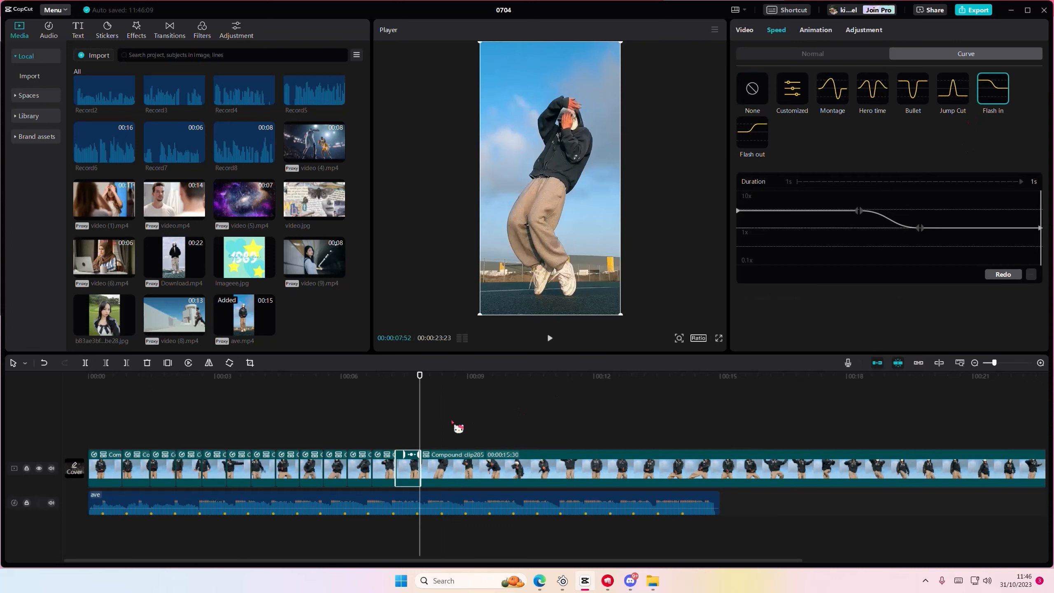
# Split the remaining clip at the beats at 00:00:08:56 and 00:00:09:30, applying the Flash In speed curve to the segment before each cut.
pyautogui.click(456, 463)
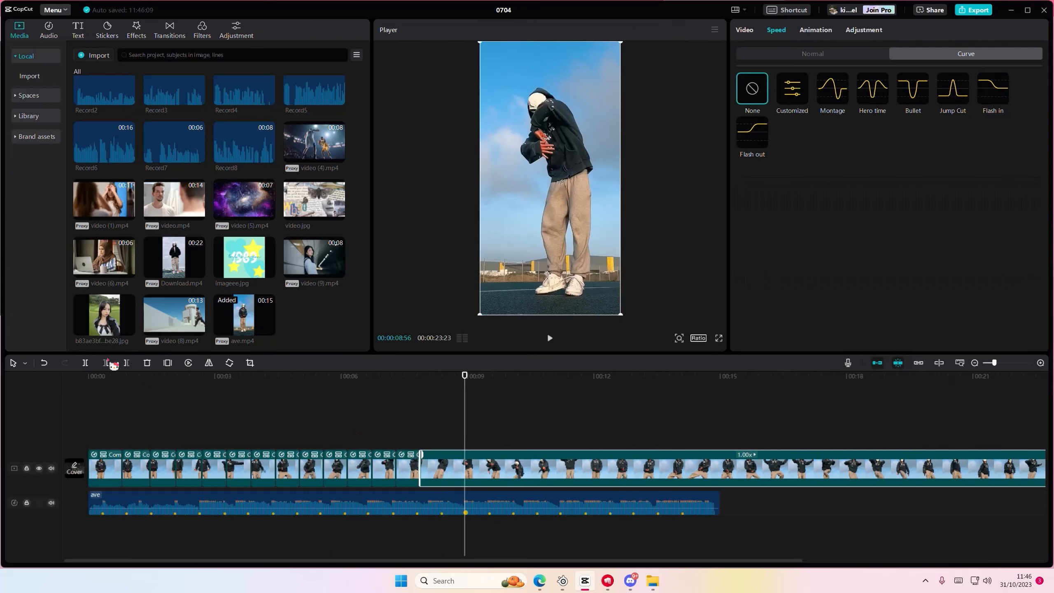
pyautogui.click(431, 466)
pyautogui.click(979, 107)
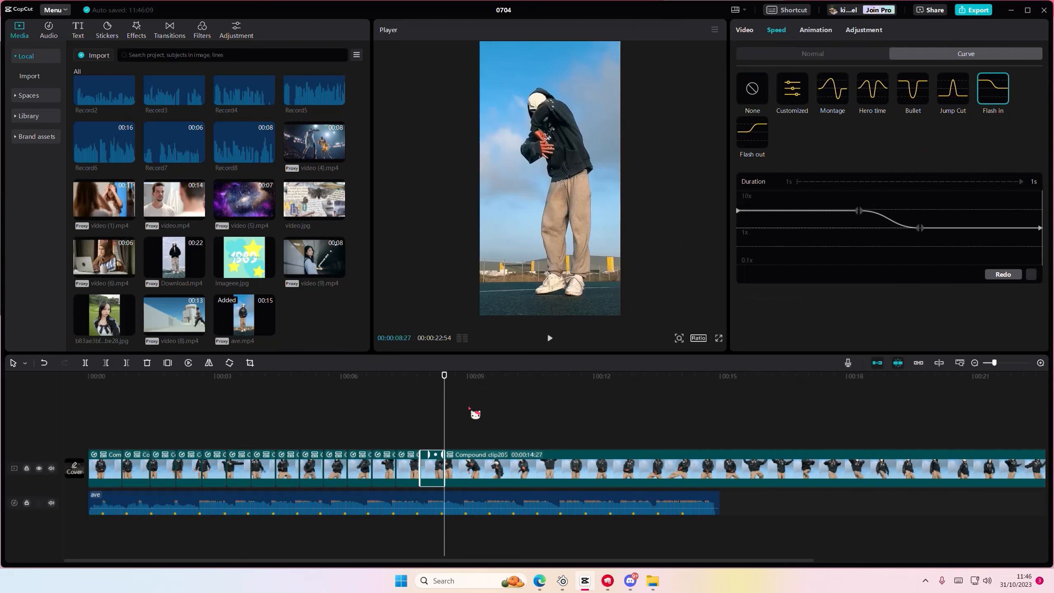
pyautogui.click(468, 462)
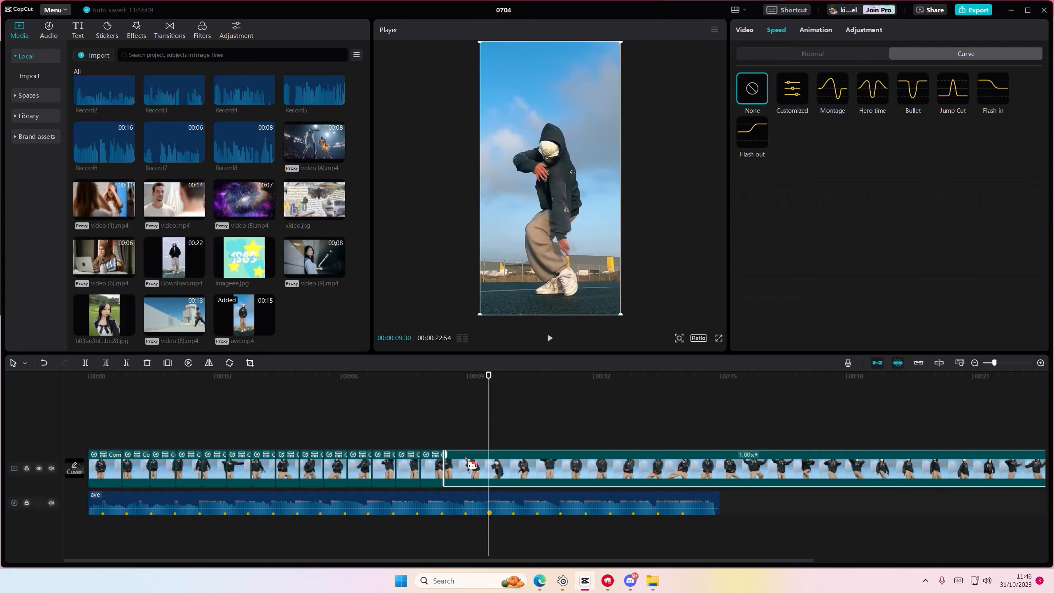
pyautogui.click(86, 363)
pyautogui.click(992, 107)
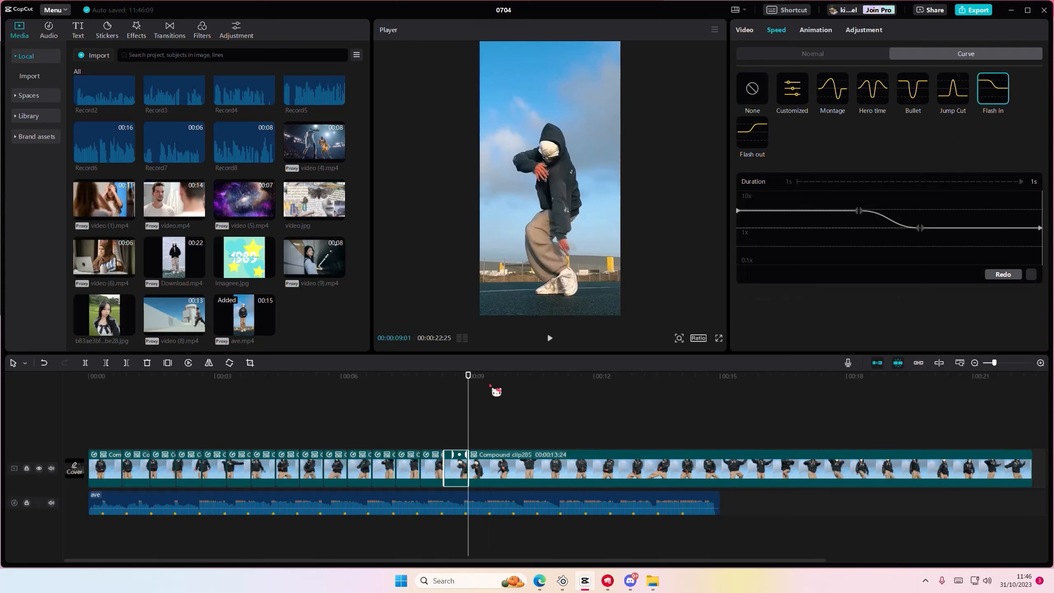
# Split the remaining clip at the beats at 00:00:10:04 and 00:00:10:38, applying the Flash In speed curve to the segment before each cut.
pyautogui.click(497, 471)
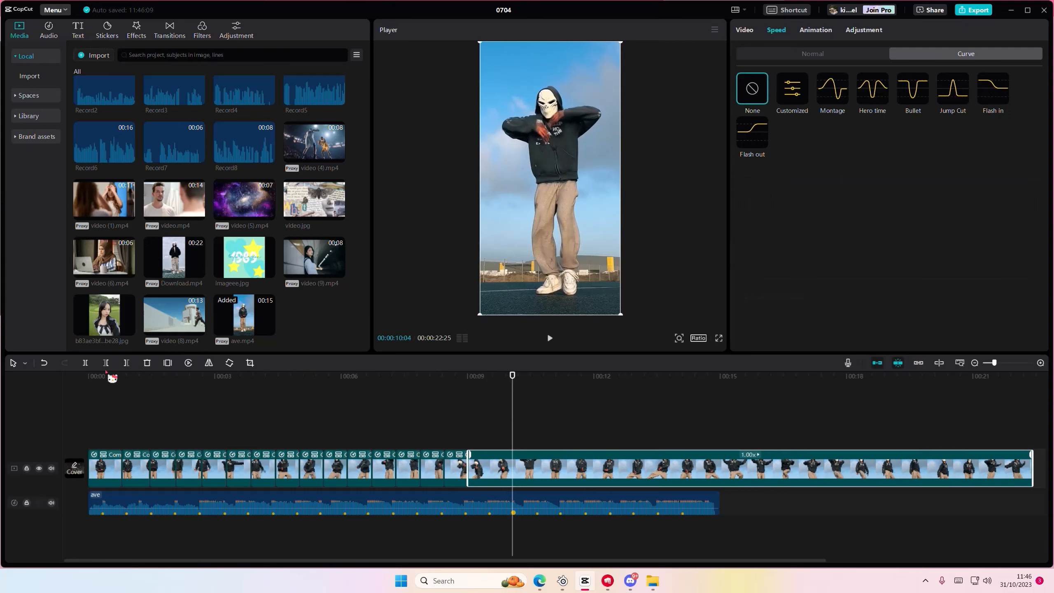
pyautogui.click(86, 363)
pyautogui.hotkey('ctrl', 'z')
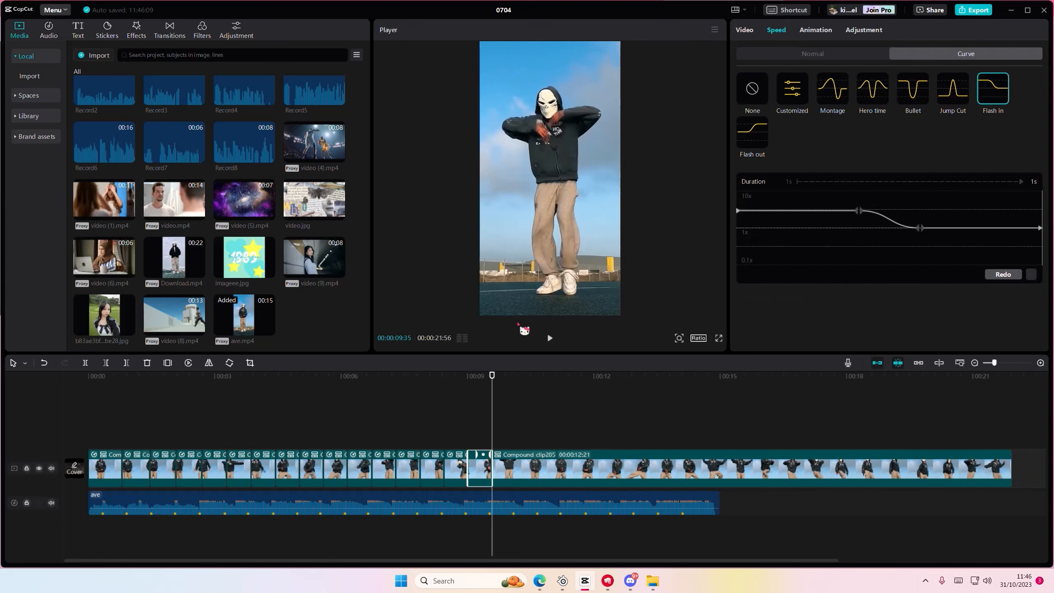
pyautogui.click(519, 463)
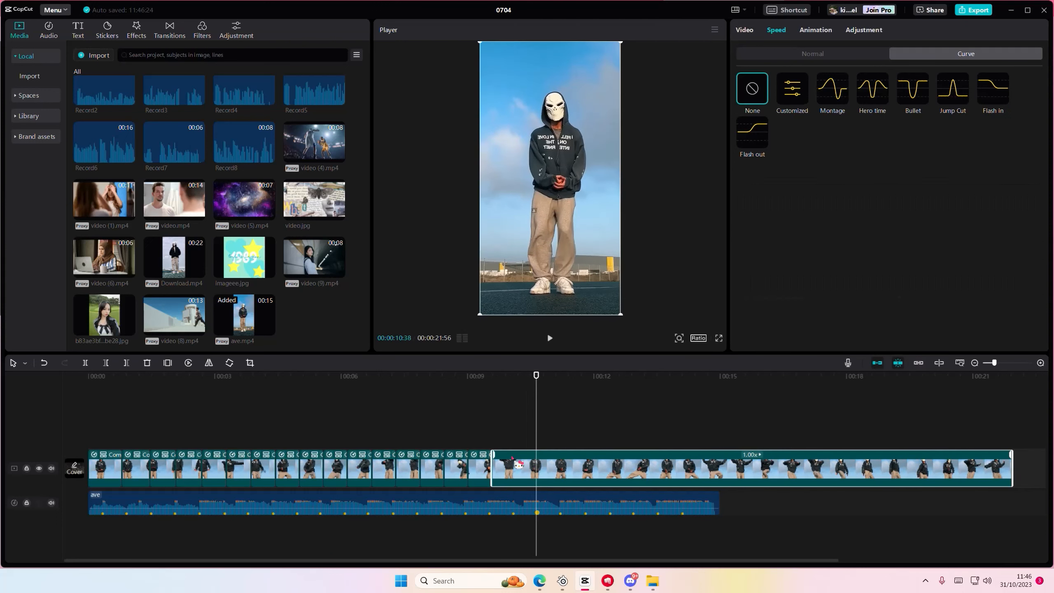
pyautogui.click(991, 93)
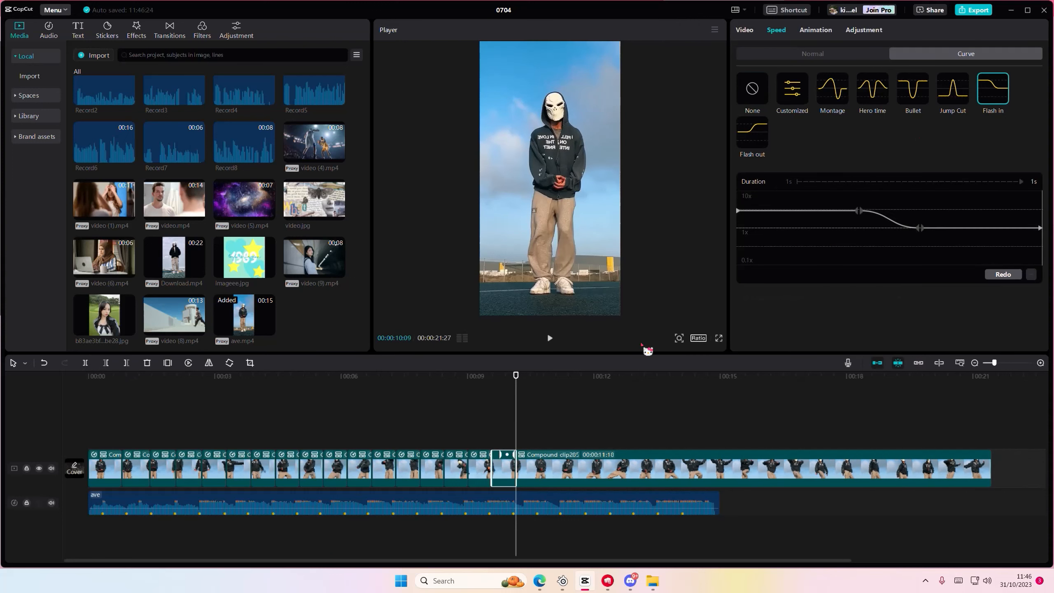
# Split the remaining clip at the beats at 00:00:11:11 and 00:00:11:47, applying the Flash In speed curve to the segment before each cut.
pyautogui.click(548, 471)
pyautogui.click(85, 362)
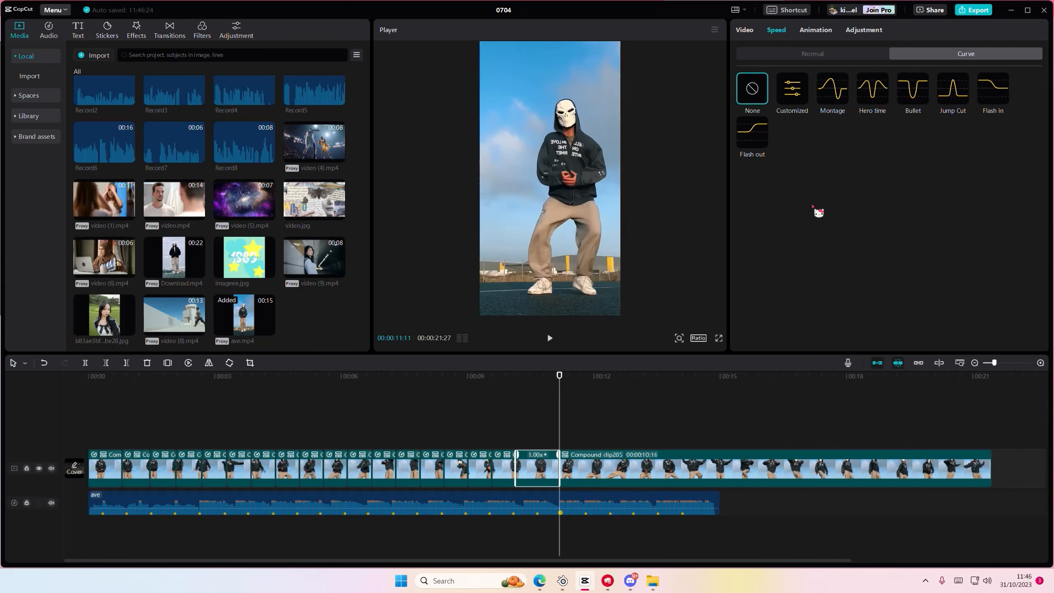
pyautogui.click(981, 98)
pyautogui.moveTo(539, 416); pyautogui.dragTo(584, 424)
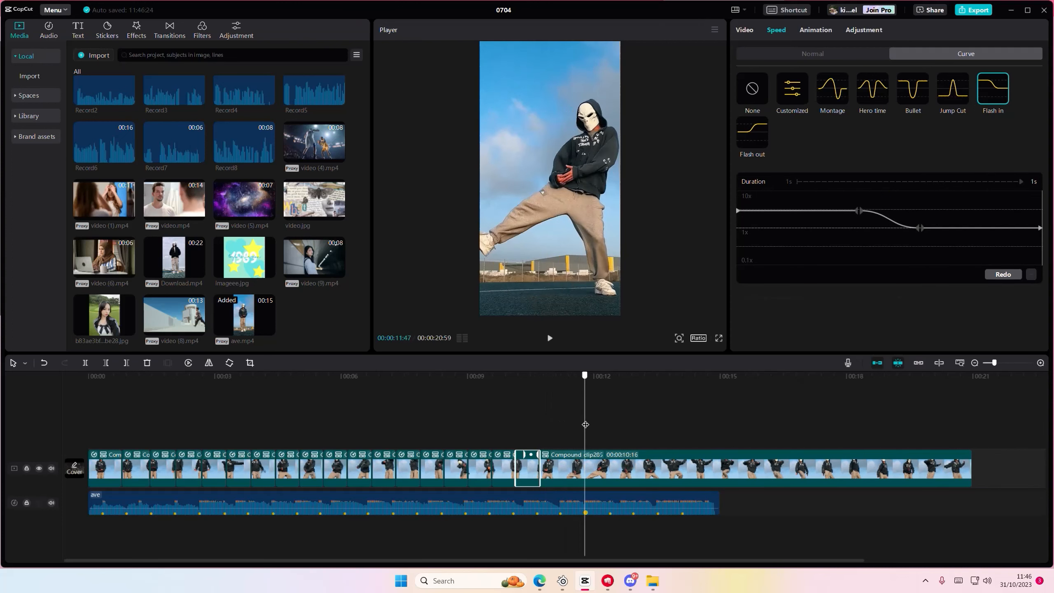
pyautogui.click(571, 471)
pyautogui.click(85, 362)
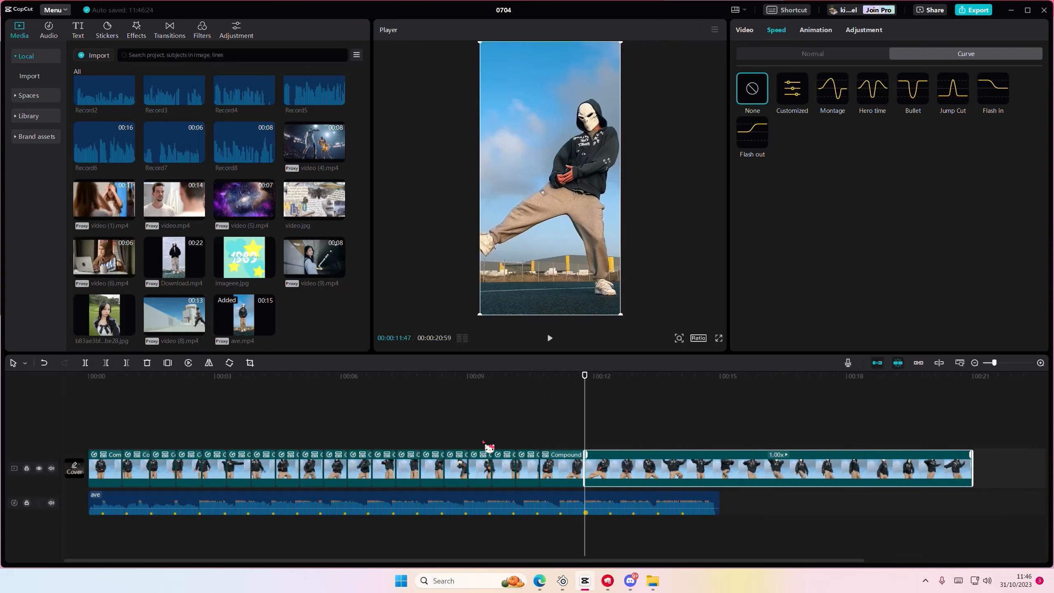
pyautogui.click(579, 460)
pyautogui.click(991, 116)
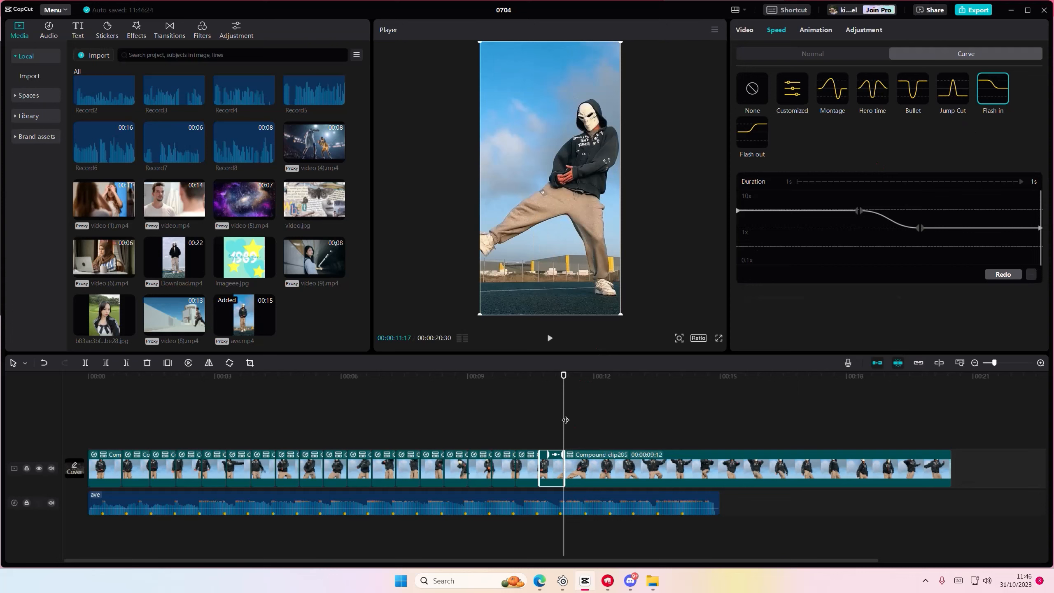
# Split the remaining clip at the beats at 00:00:12:22 and 00:00:12:55, applying the Flash In speed curve to the segment before each cut.
pyautogui.moveTo(565, 419); pyautogui.dragTo(609, 427)
pyautogui.click(573, 473)
pyautogui.click(85, 363)
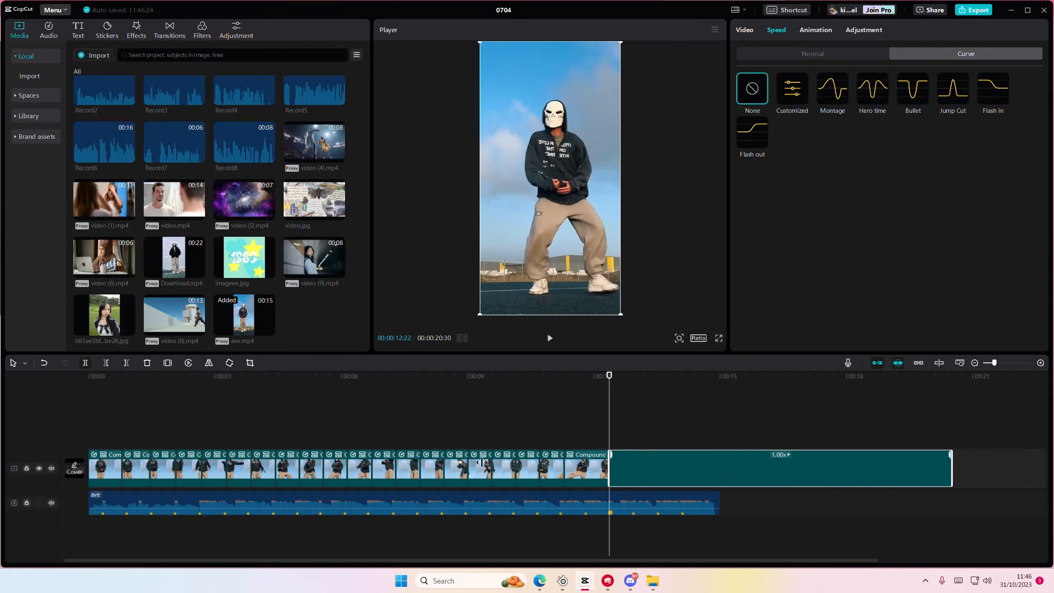
pyautogui.click(572, 473)
pyautogui.click(994, 91)
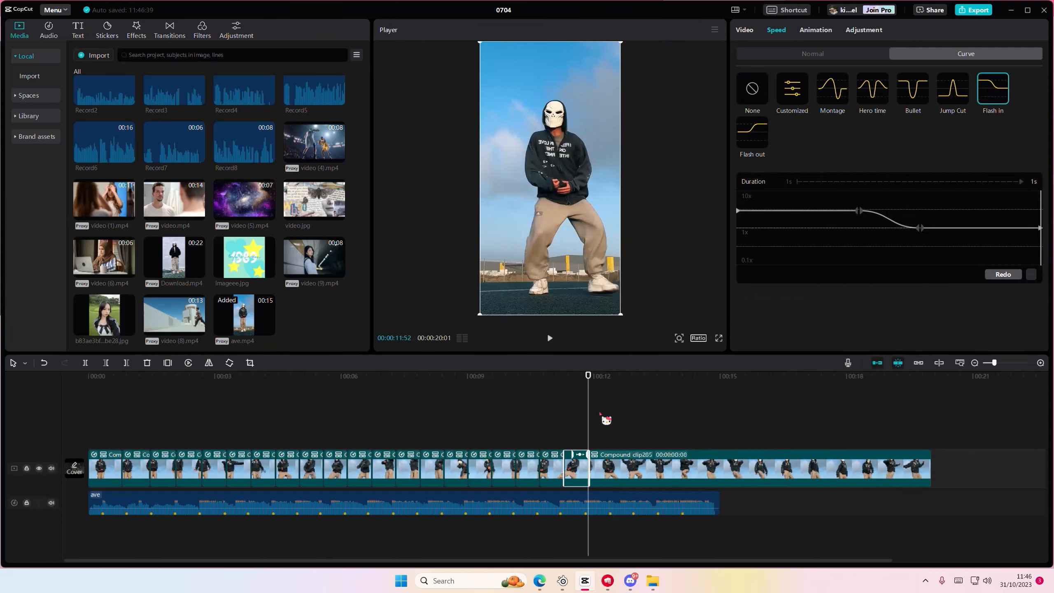
pyautogui.moveTo(589, 417); pyautogui.dragTo(633, 427)
pyautogui.click(609, 461)
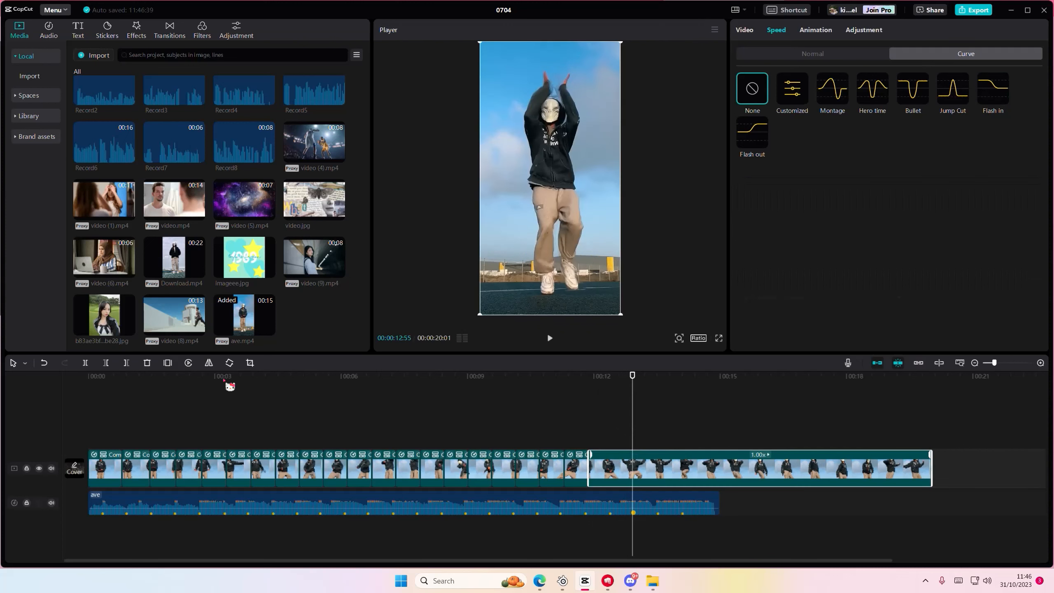
pyautogui.click(86, 362)
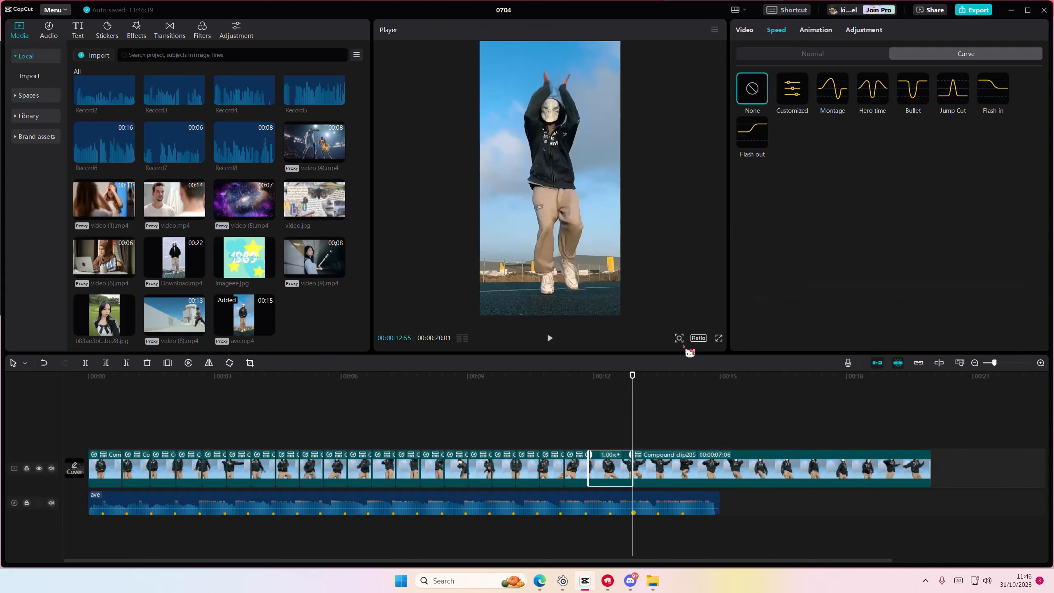
pyautogui.click(993, 109)
# Split the remaining clip at the beats at 00:00:13:30 and 00:00:14:05, applying the Flash In speed curve to the segment before each cut.
pyautogui.moveTo(613, 406); pyautogui.dragTo(655, 423)
pyautogui.click(640, 465)
pyautogui.click(88, 363)
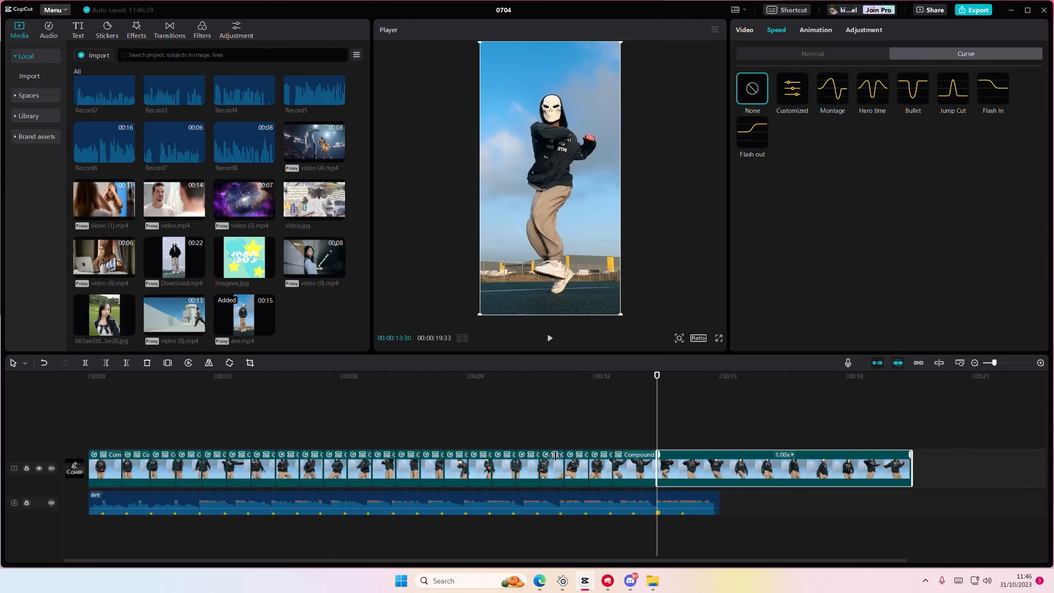
pyautogui.click(993, 109)
pyautogui.moveTo(637, 426); pyautogui.dragTo(681, 439)
pyautogui.click(664, 468)
pyautogui.click(86, 363)
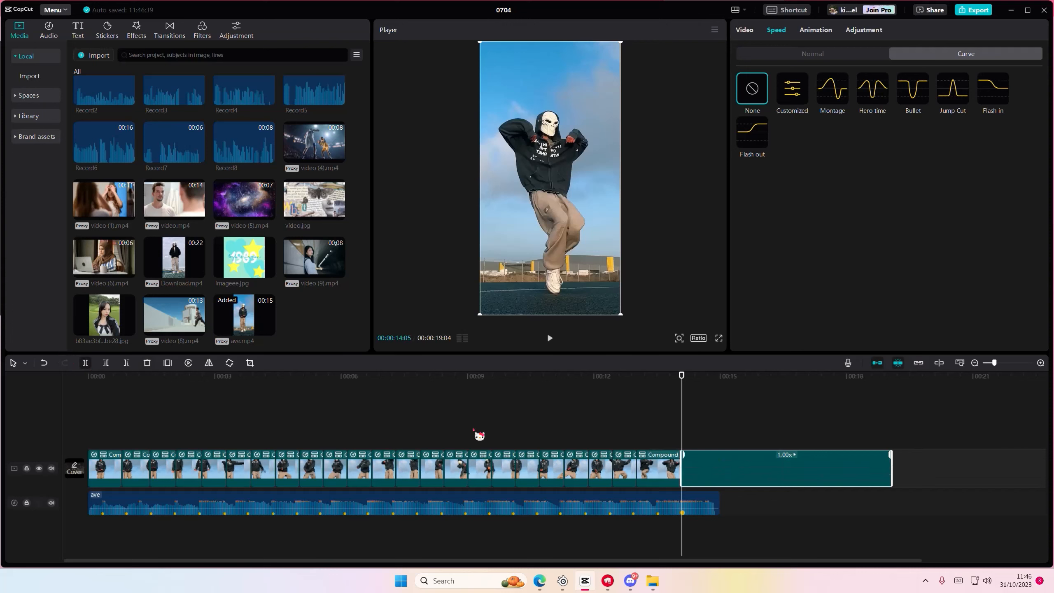
pyautogui.click(997, 110)
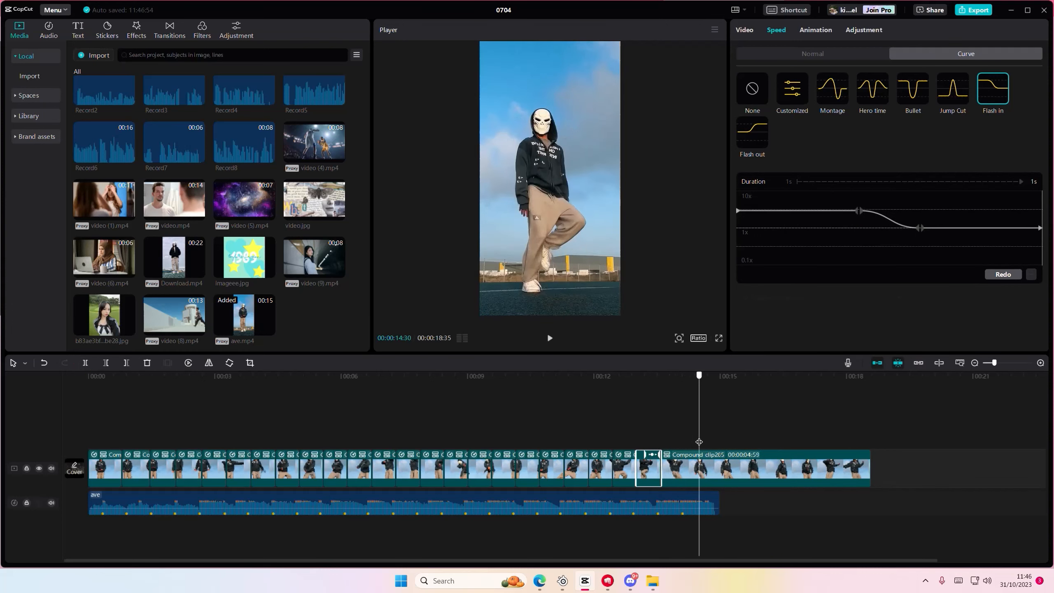
# Split the remaining clip at 00:00:14:36 and apply the Flash In speed curve to the segment before the cut.
pyautogui.click(701, 466)
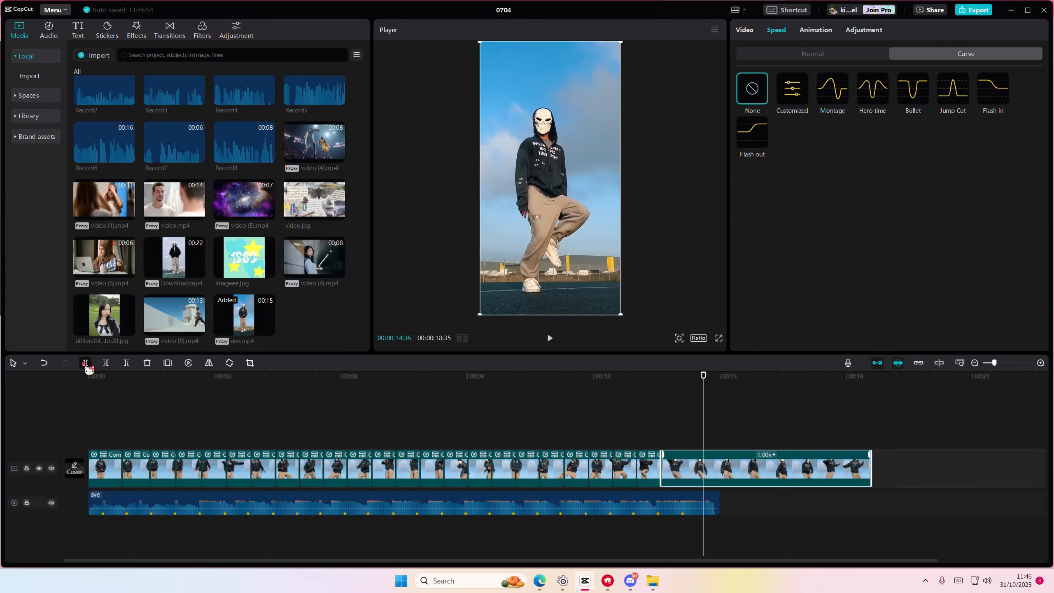
pyautogui.click(1000, 107)
pyautogui.click(704, 436)
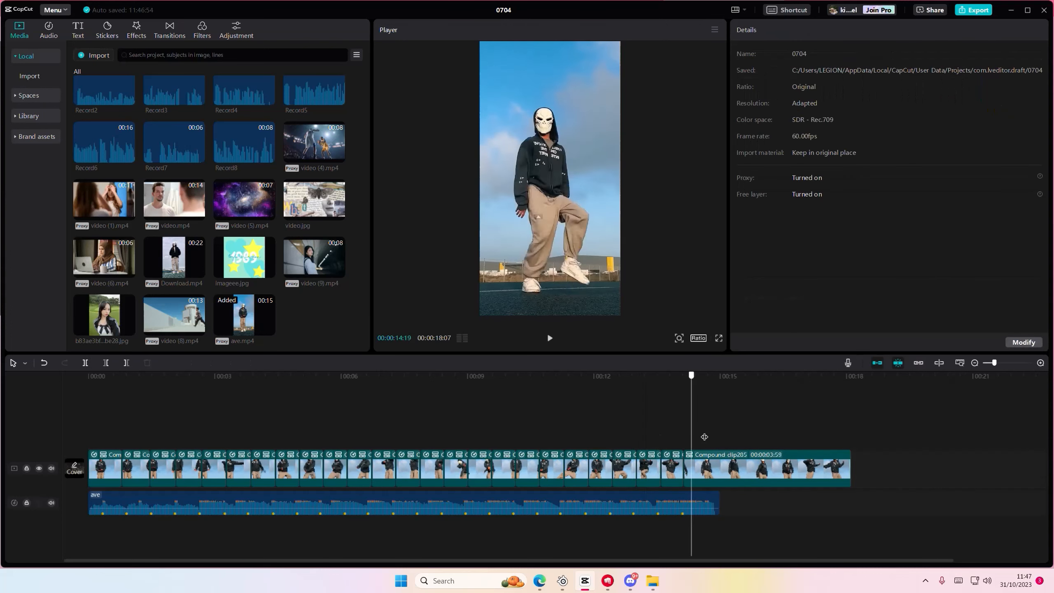
# Add the Nightclub video effect Colorful from the start of the timeline to the end of the audio.
pyautogui.click(89, 405)
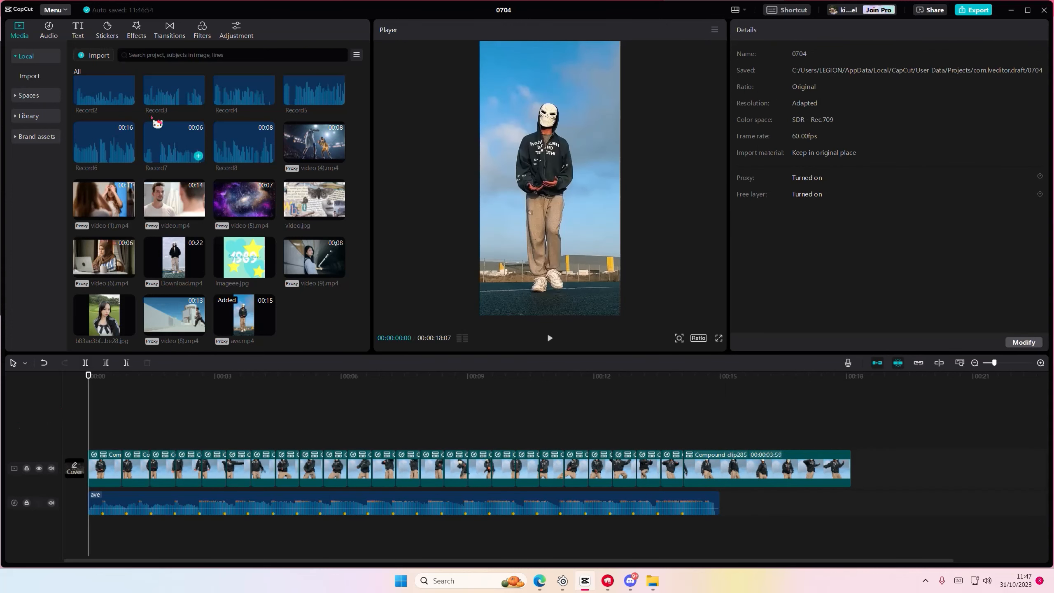
pyautogui.click(142, 36)
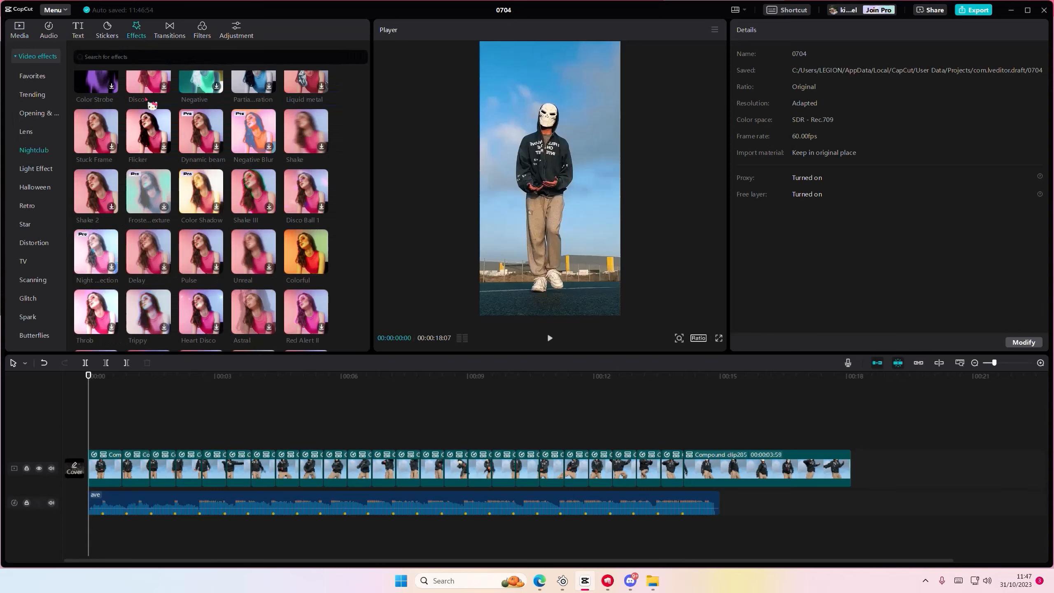
pyautogui.moveTo(315, 266); pyautogui.dragTo(720, 440)
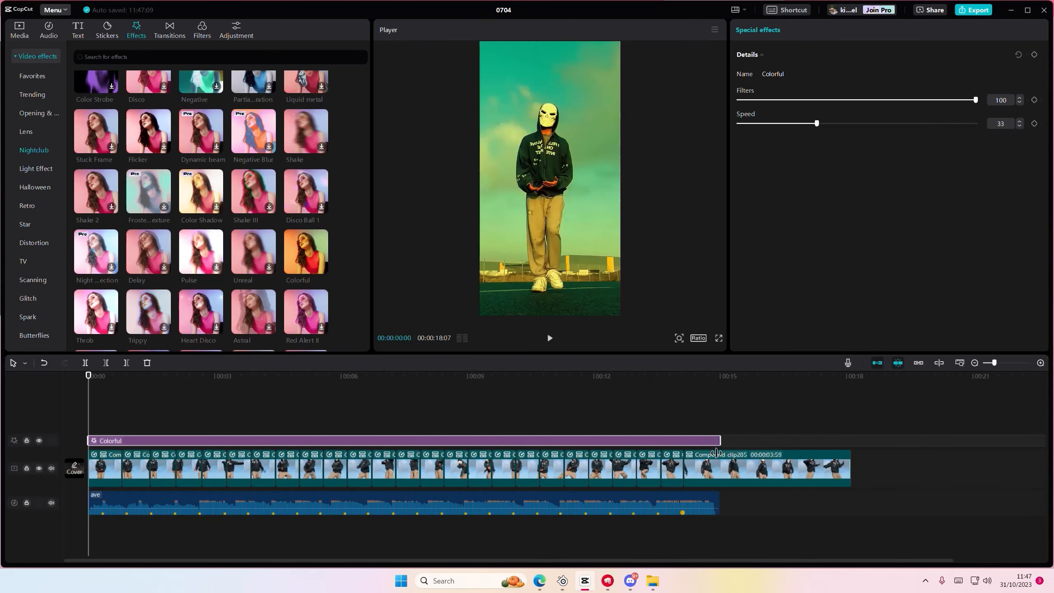
# Mute the audio track.
pyautogui.click(51, 502)
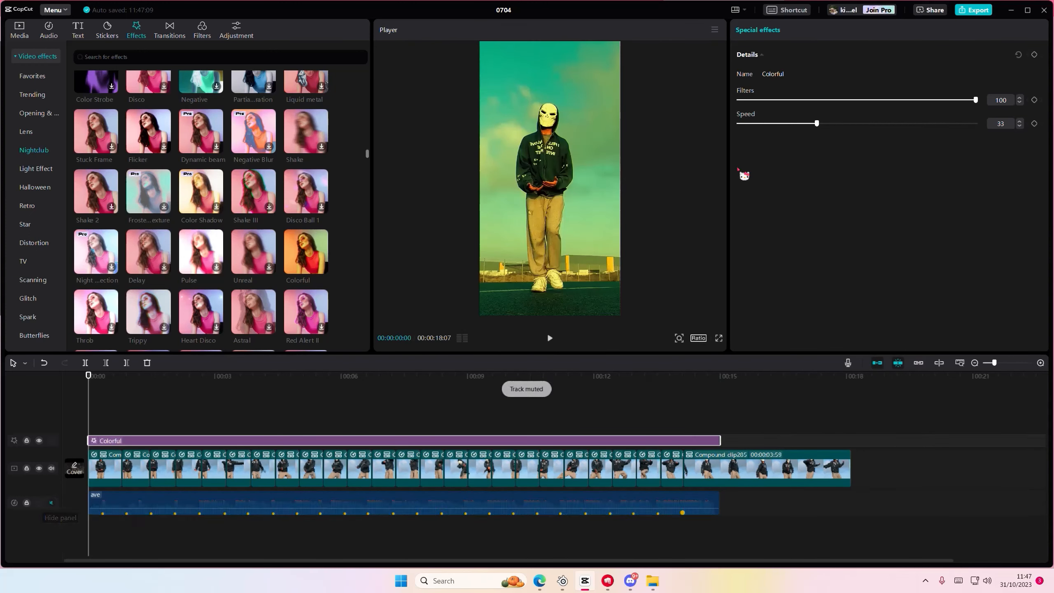
# Try the Colorful effect at speeds 4 and 85 during playback, and delete the effect.
pyautogui.moveTo(816, 123); pyautogui.dragTo(748, 124)
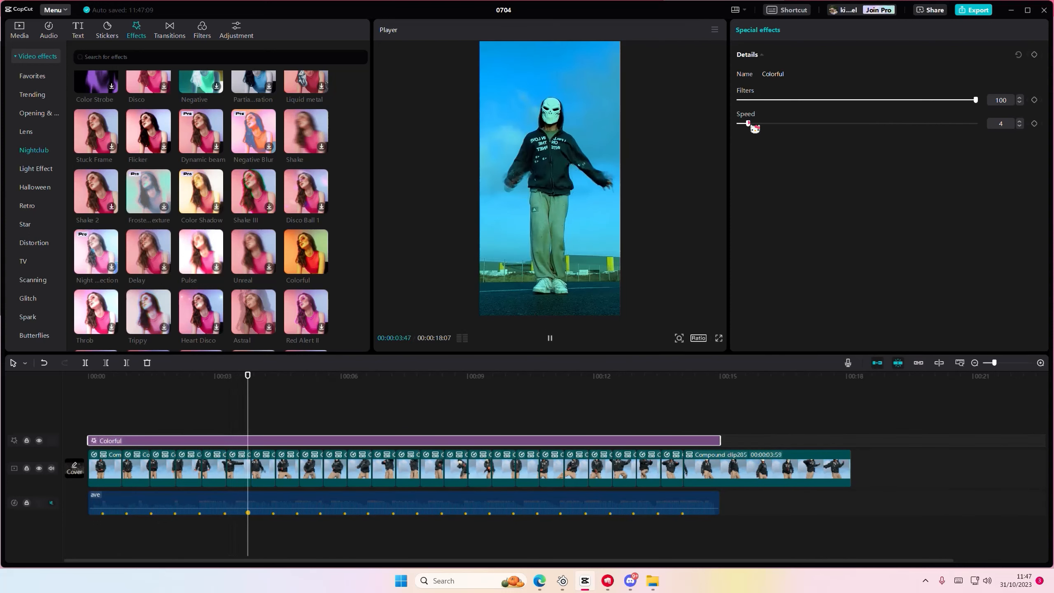
pyautogui.moveTo(753, 127); pyautogui.dragTo(946, 129)
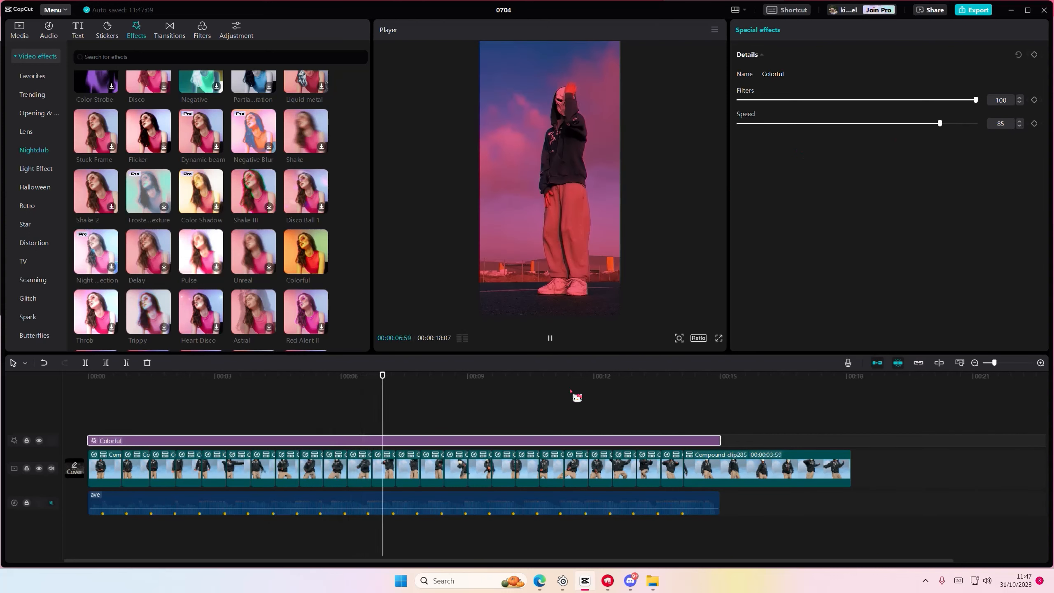
pyautogui.press('space')
pyautogui.press('Delete')
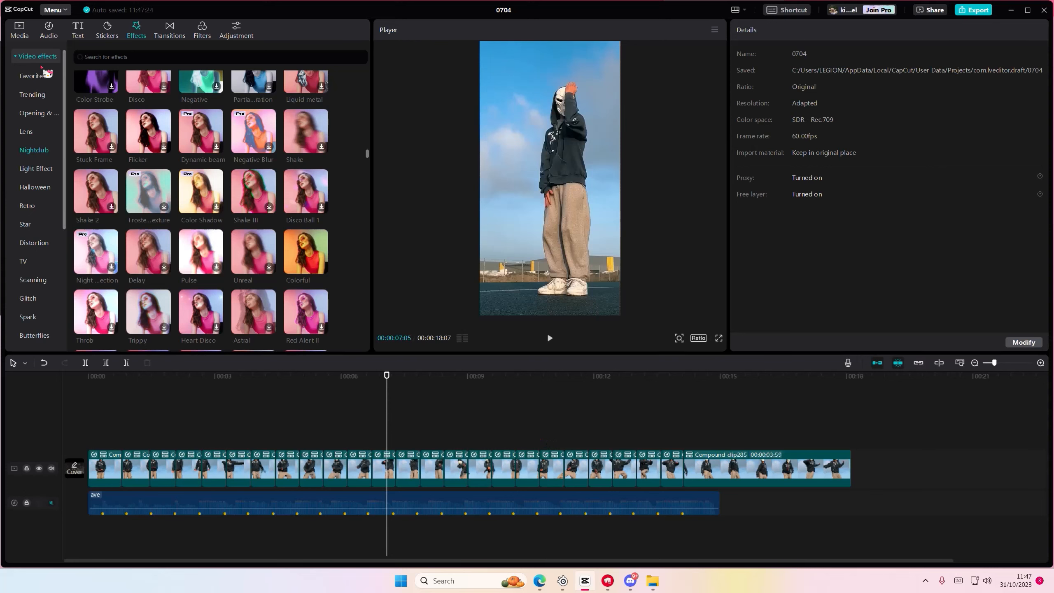
# Add the blue-to-pink gradient from the library's Background category as a short overlay above the second video segment.
pyautogui.click(19, 30)
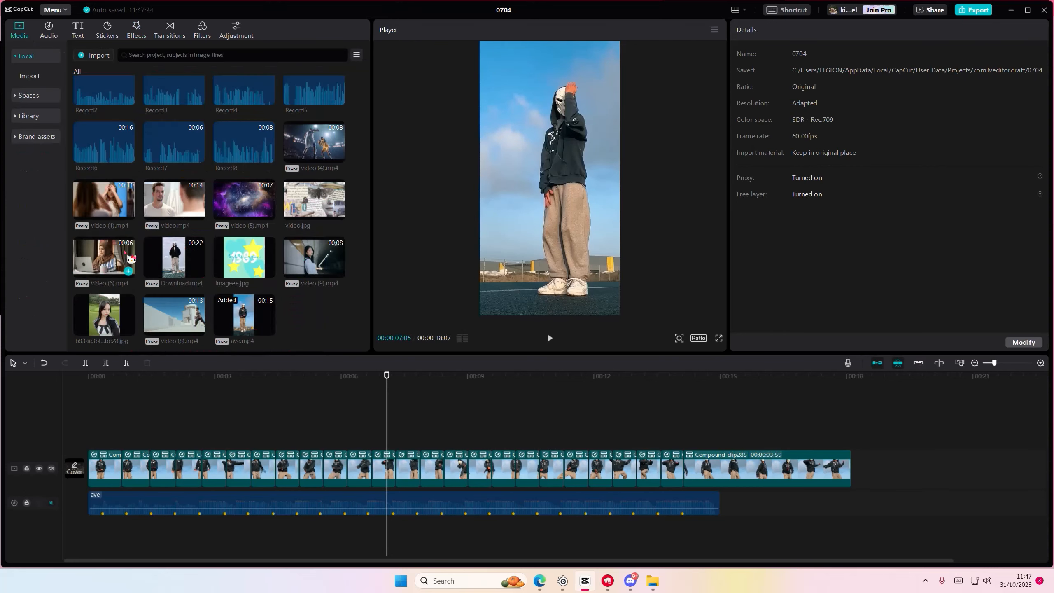
pyautogui.click(28, 116)
pyautogui.scroll(-10, 149, 254)
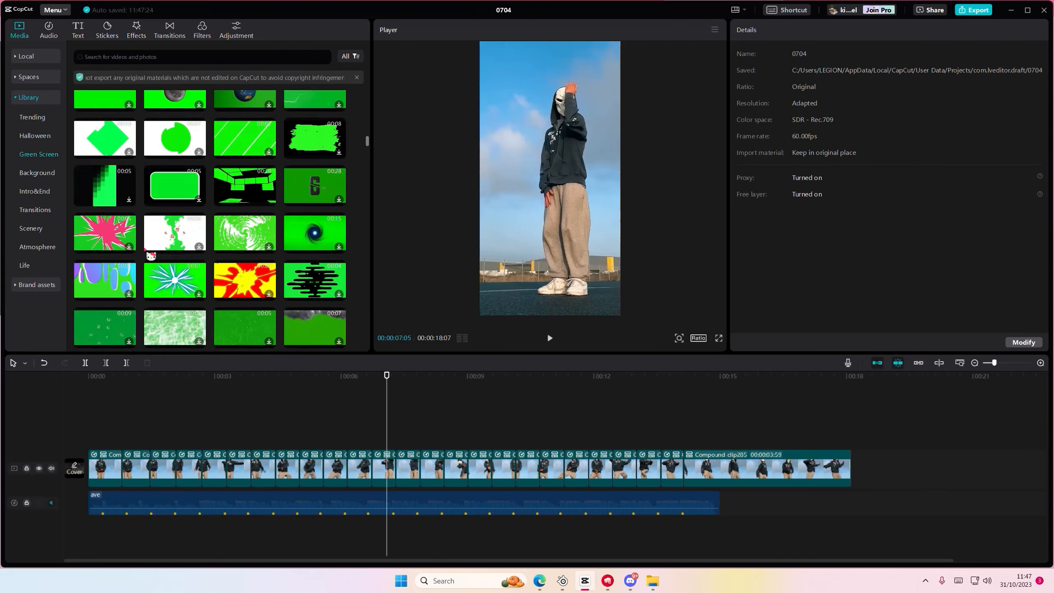
pyautogui.scroll(-5, 151, 253)
pyautogui.moveTo(309, 266); pyautogui.dragTo(108, 430)
pyautogui.click(116, 401)
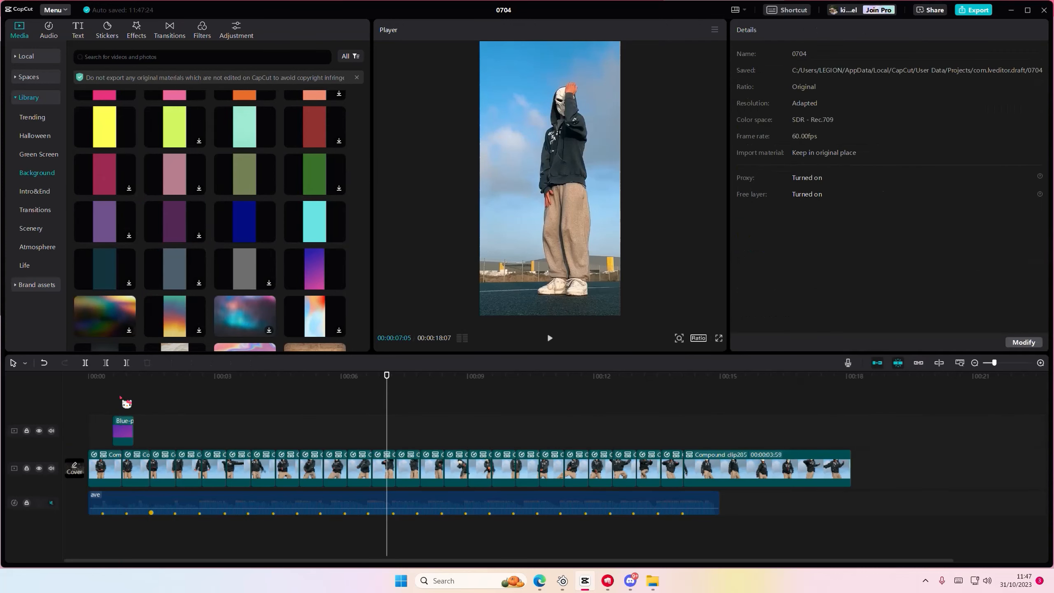
# Scale the blue-to-pink gradient overlay to 110% to cover the frame and give it the Fade Out exit animation.
pyautogui.click(131, 426)
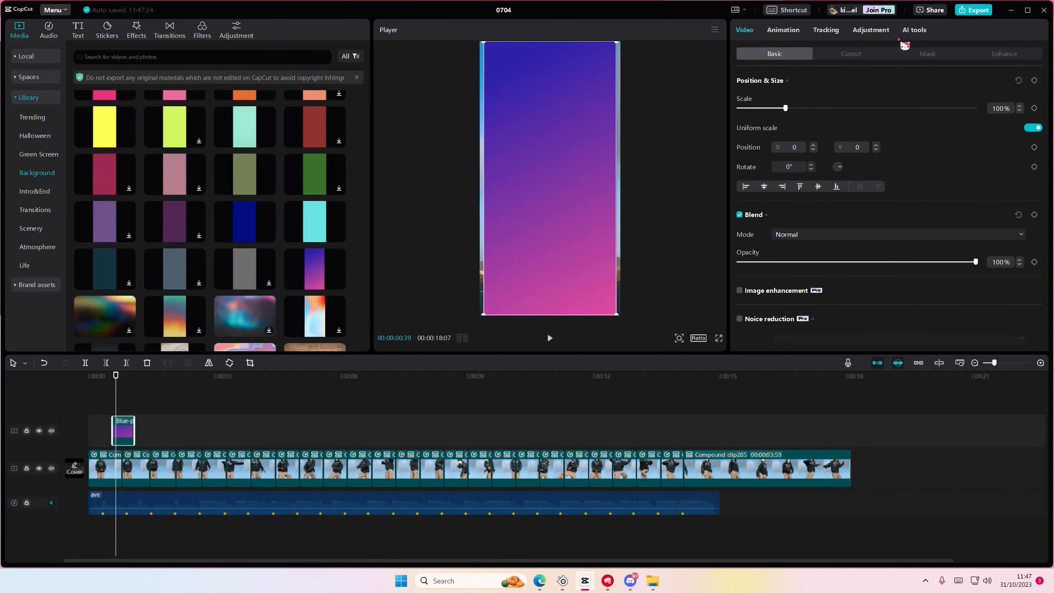
pyautogui.moveTo(615, 312); pyautogui.dragTo(621, 315)
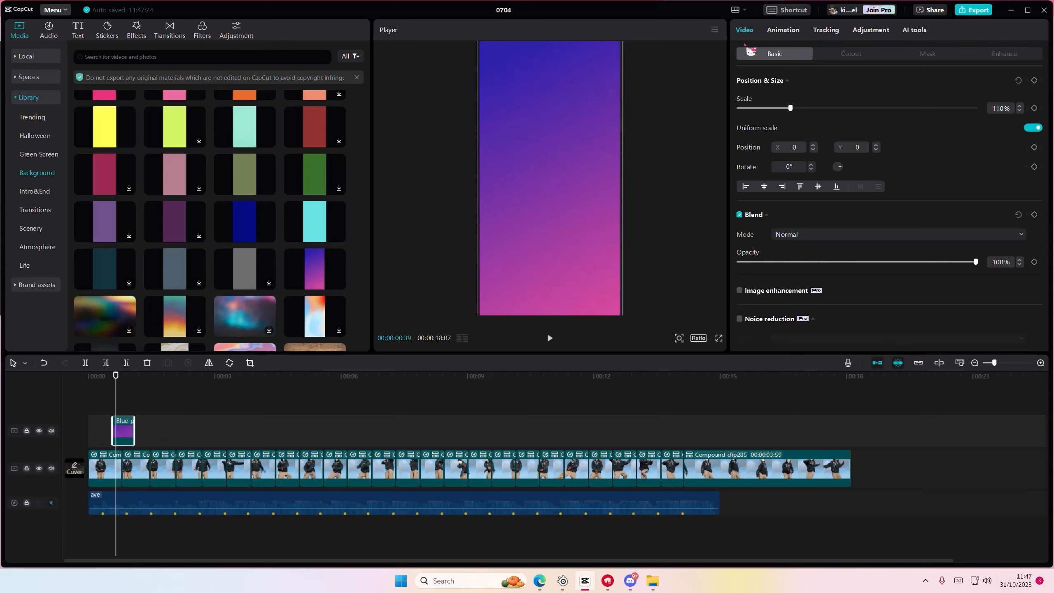
pyautogui.click(800, 30)
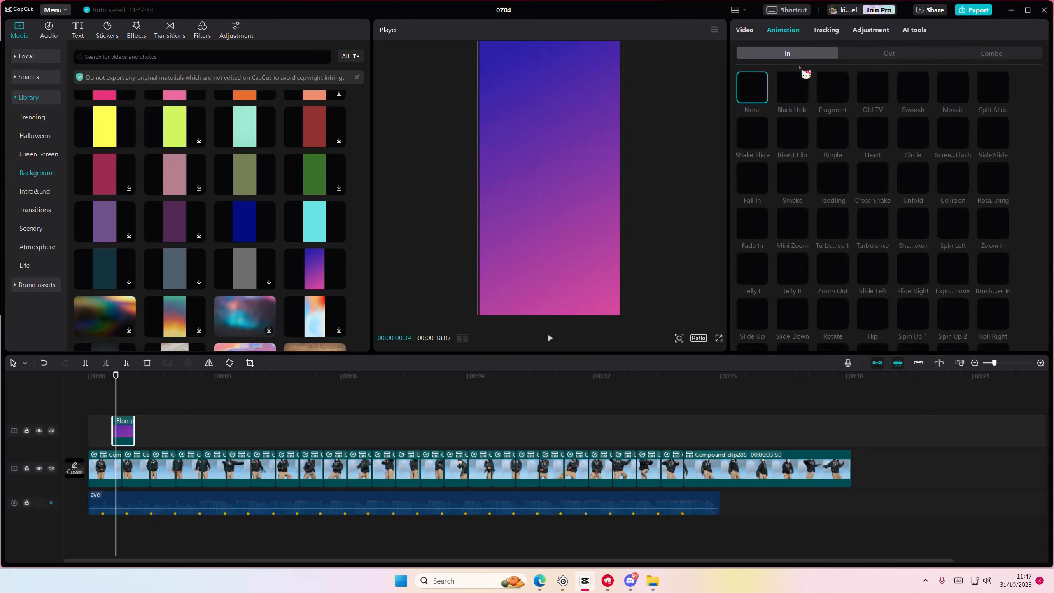
pyautogui.click(896, 54)
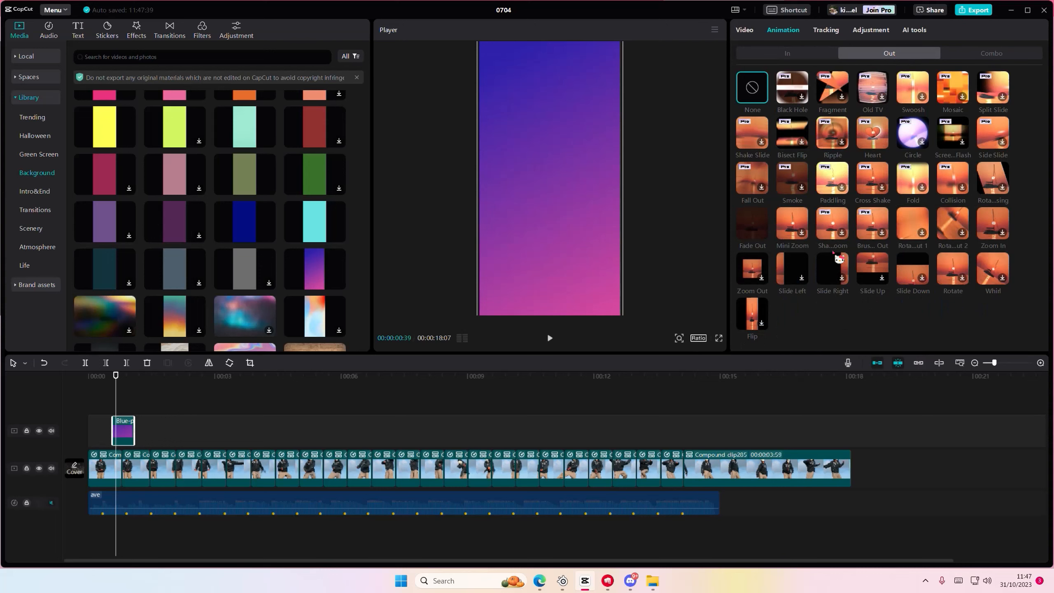
pyautogui.click(752, 224)
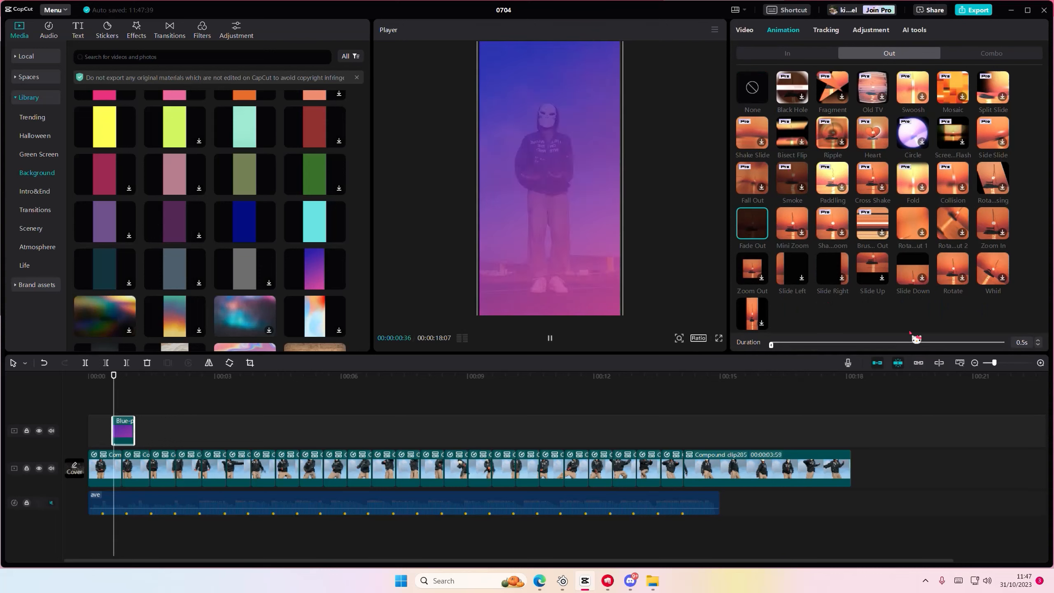
# Shorten the gradient overlay to about 0.3 s and shift it onto the second audio beat marker.
pyautogui.moveTo(131, 424); pyautogui.dragTo(129, 424)
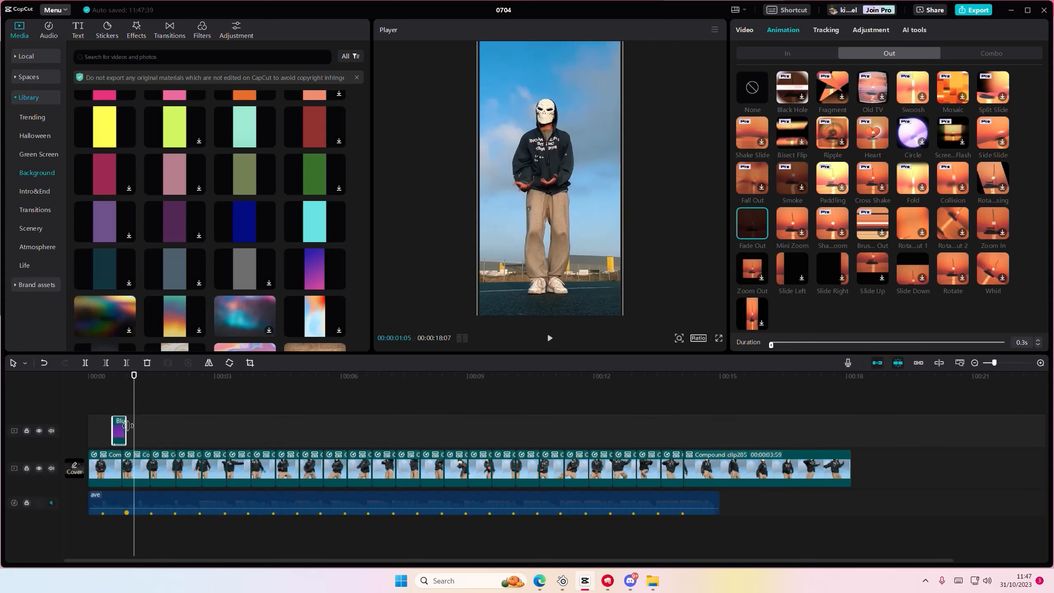
pyautogui.click(125, 406)
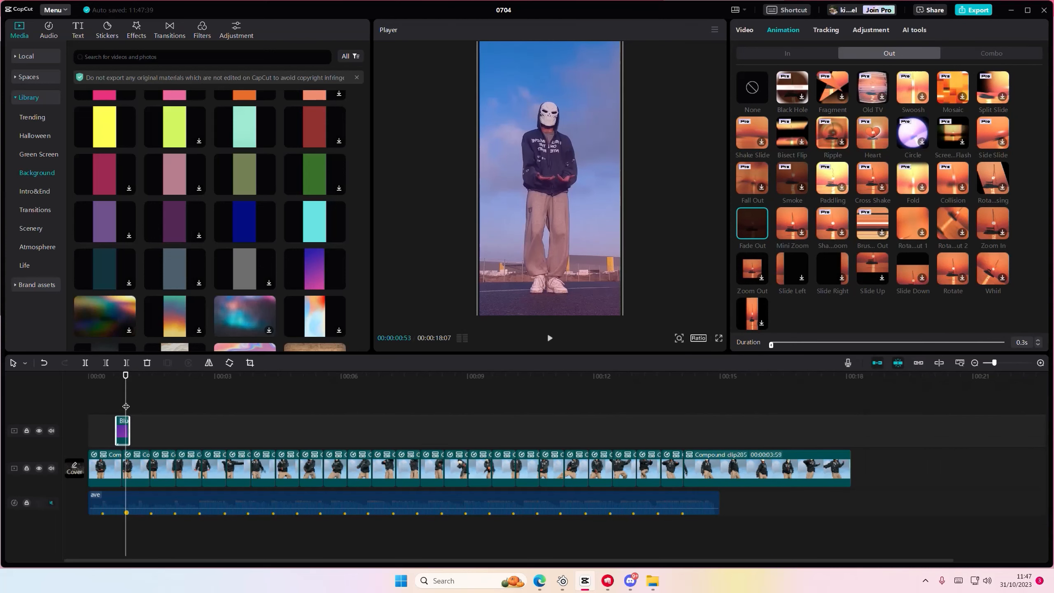
# Paste ten copies of the gradient overlay along its track, one near each following beat up to about 7 s, nudging the seventh overlay slightly earlier.
pyautogui.click(144, 406)
pyautogui.hotkey('ctrl', 'v')
pyautogui.click(170, 409)
pyautogui.hotkey('ctrl', 'v')
pyautogui.click(175, 410)
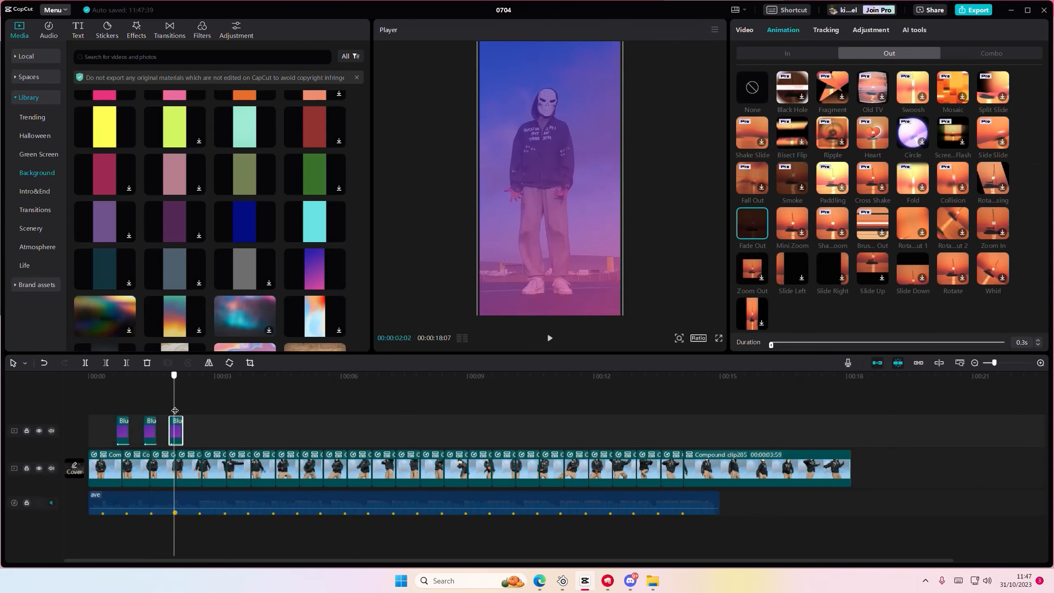
pyautogui.click(192, 409)
pyautogui.hotkey('ctrl', 'v')
pyautogui.click(216, 411)
pyautogui.hotkey('ctrl', 'v')
pyautogui.click(244, 415)
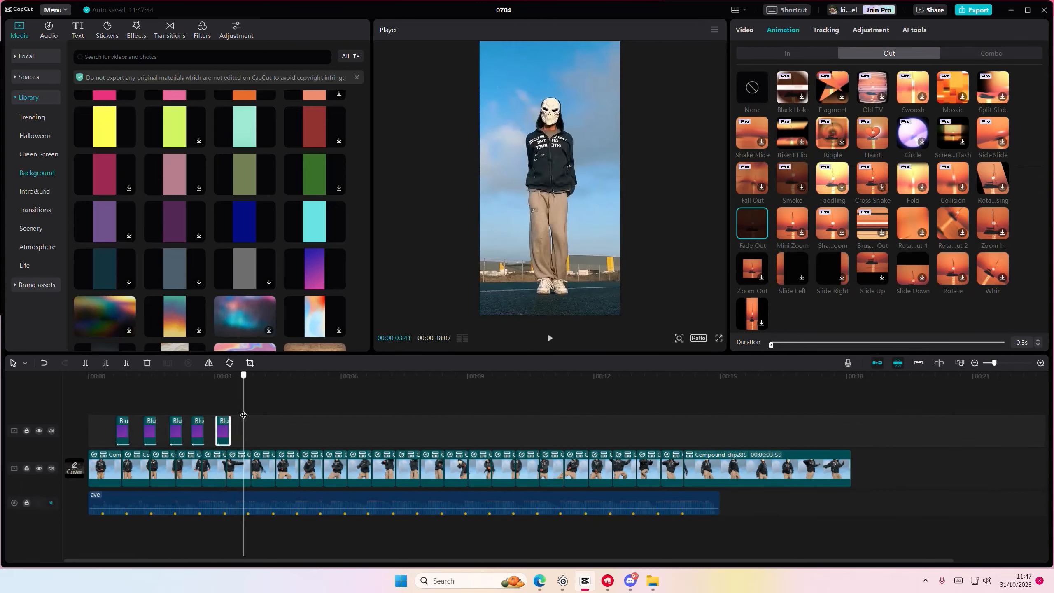
pyautogui.hotkey('ctrl', 'v')
pyautogui.click(272, 415)
pyautogui.hotkey('ctrl', 'v')
pyautogui.click(288, 419)
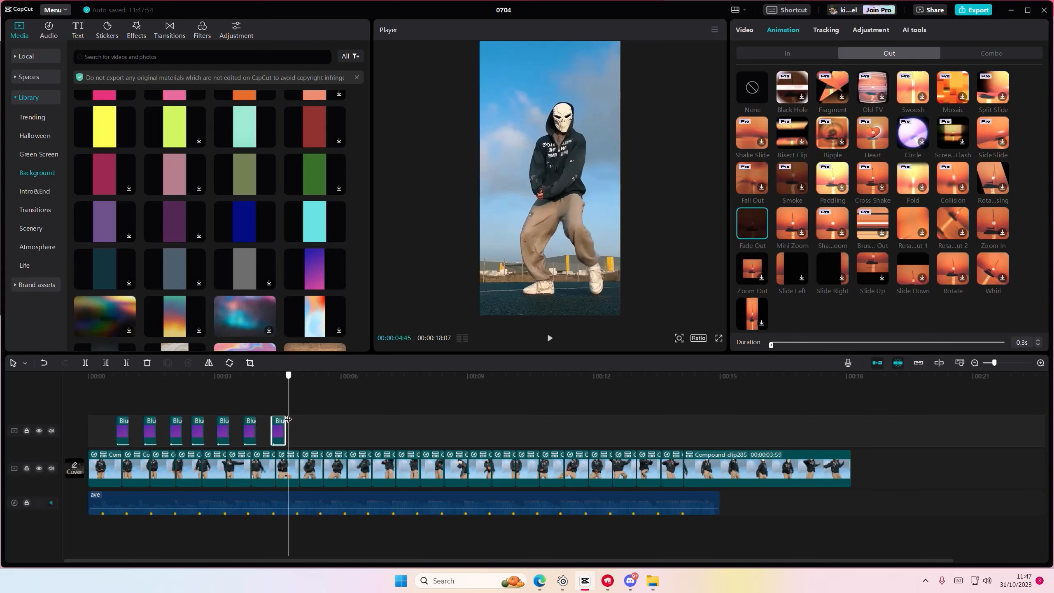
pyautogui.moveTo(286, 434); pyautogui.dragTo(283, 438)
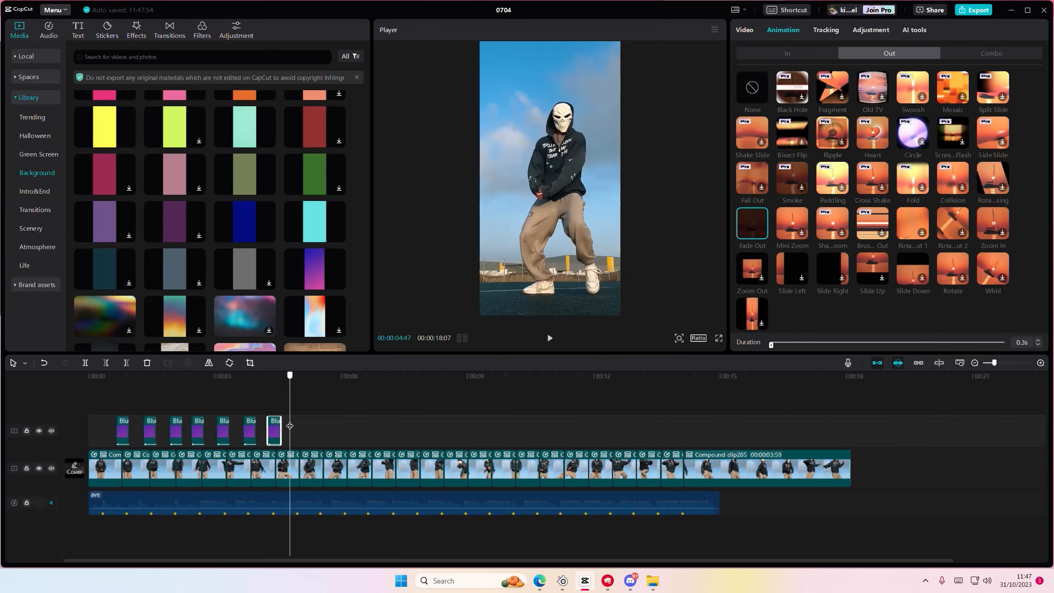
pyautogui.hotkey('ctrl', 'v')
pyautogui.click(312, 430)
pyautogui.hotkey('ctrl', 'v')
pyautogui.click(348, 434)
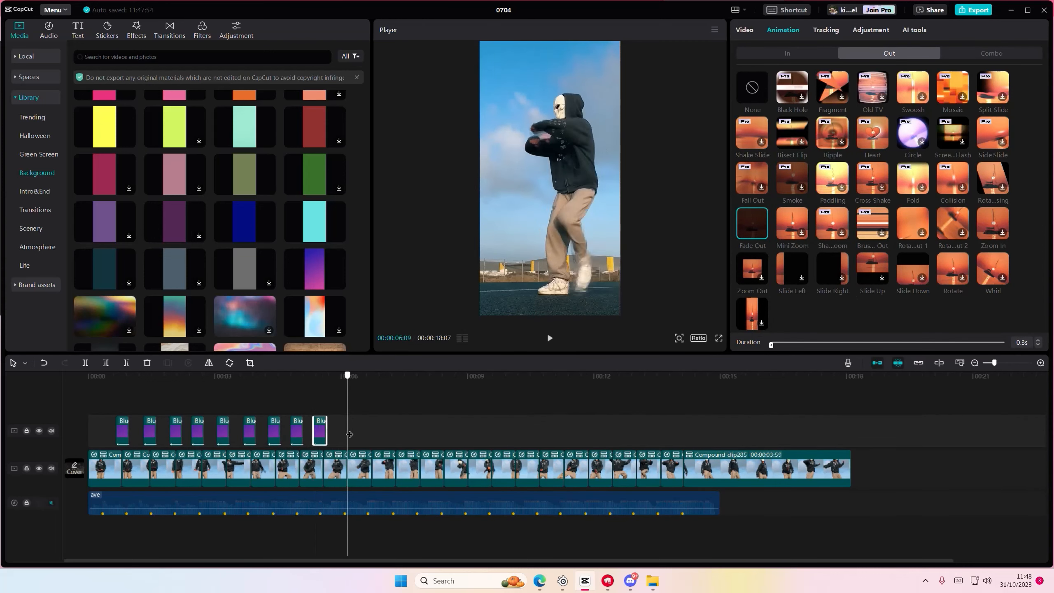
pyautogui.hotkey('ctrl', 'v')
pyautogui.click(358, 435)
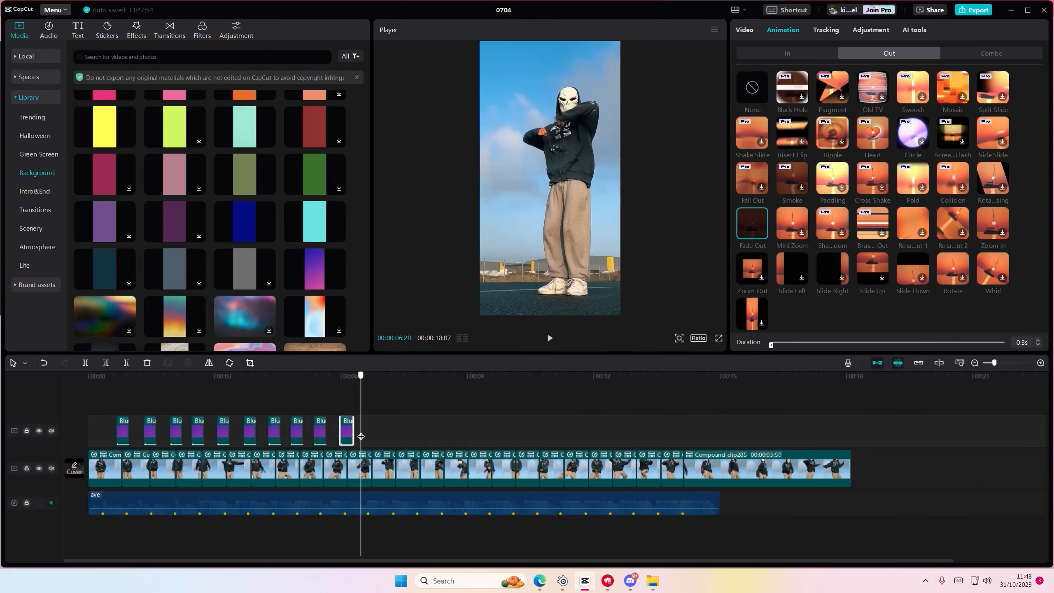
pyautogui.moveTo(361, 436); pyautogui.dragTo(362, 437)
pyautogui.hotkey('ctrl', 'v')
# Play the timeline from just before the first gradient overlay to check the color flashes against the beats.
pyautogui.click(121, 397)
pyautogui.moveTo(121, 397); pyautogui.dragTo(112, 397)
pyautogui.press('space')
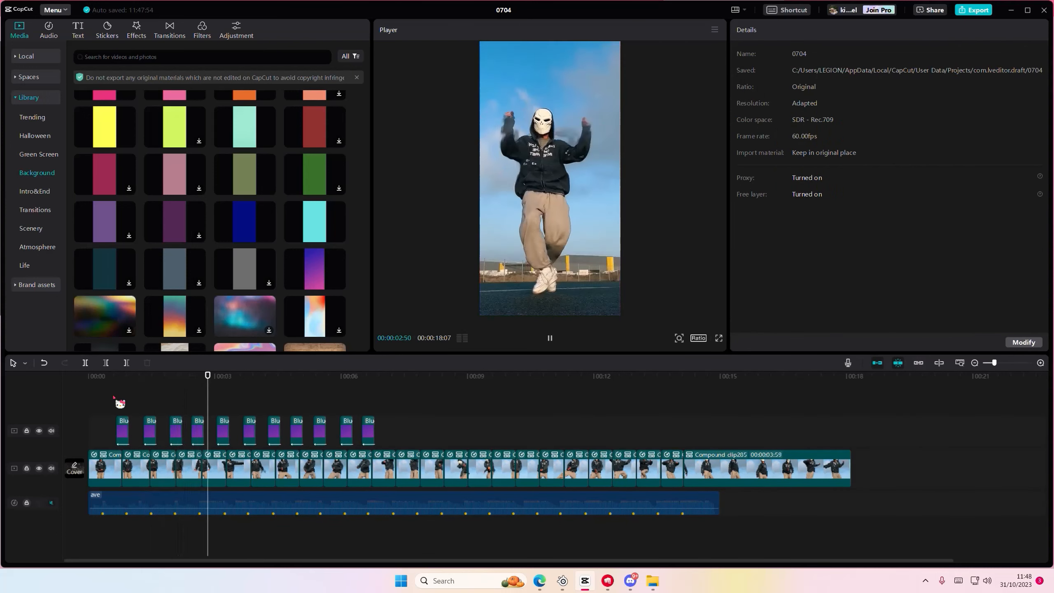
pyautogui.press('space')
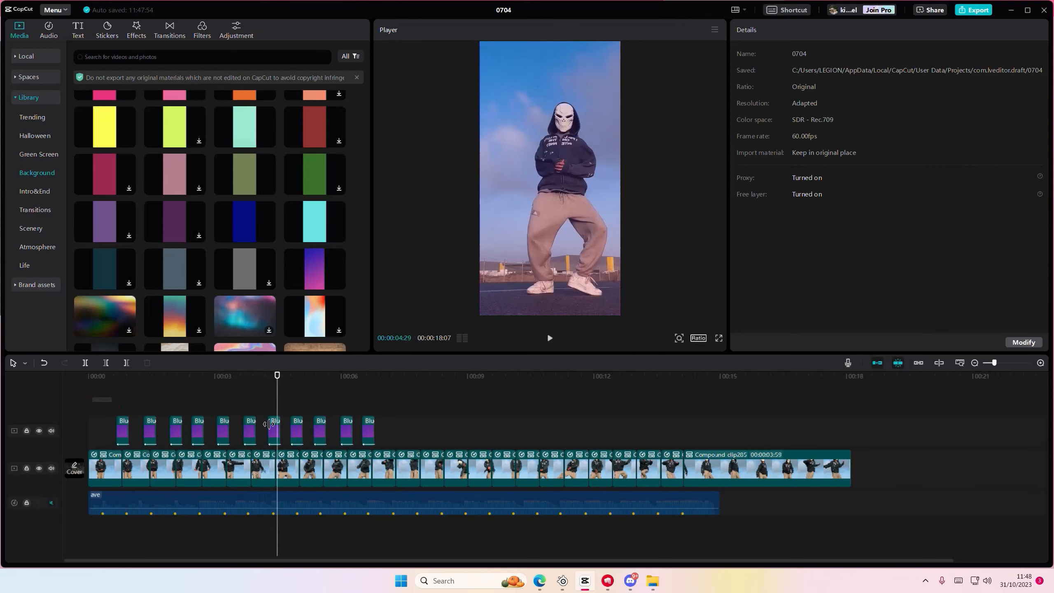
# Set the blend mode of all the gradient overlay clips to Overlay and preview them from the first one.
pyautogui.moveTo(120, 403); pyautogui.dragTo(398, 443)
pyautogui.click(794, 237)
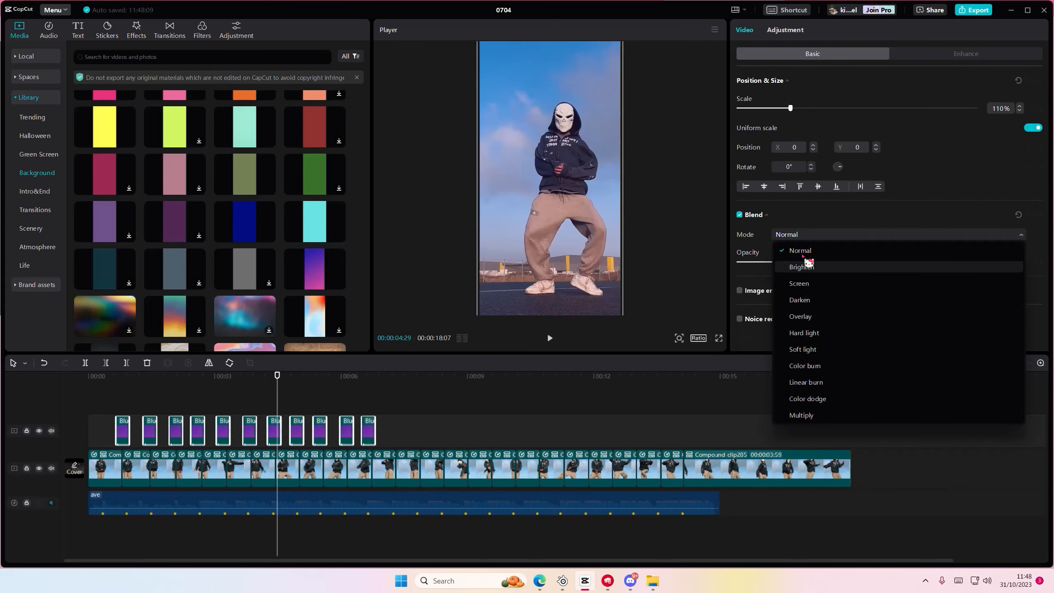
pyautogui.click(820, 319)
pyautogui.click(118, 400)
pyautogui.press('space')
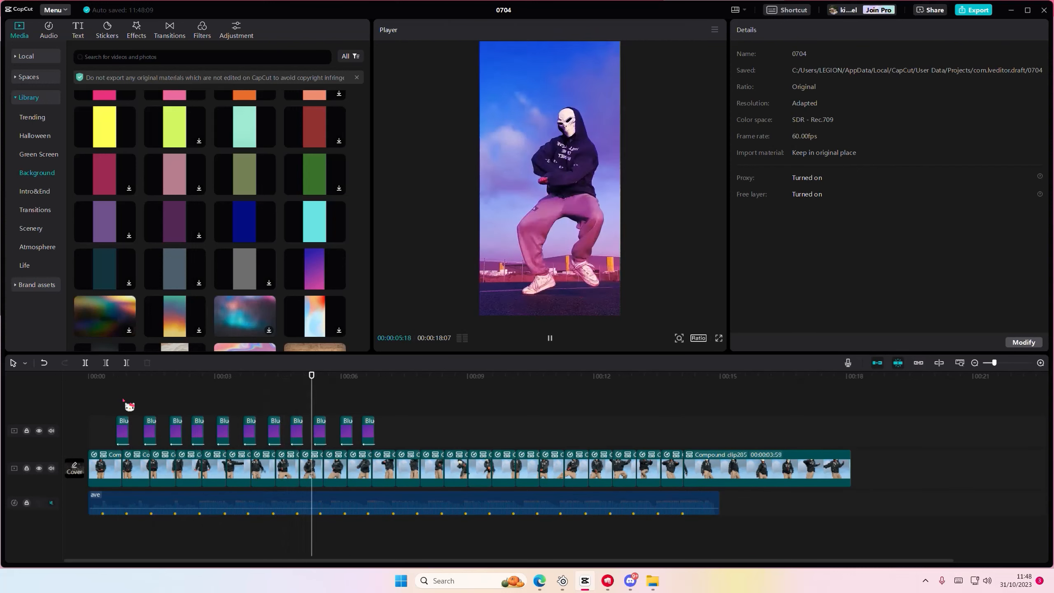
pyautogui.press('space')
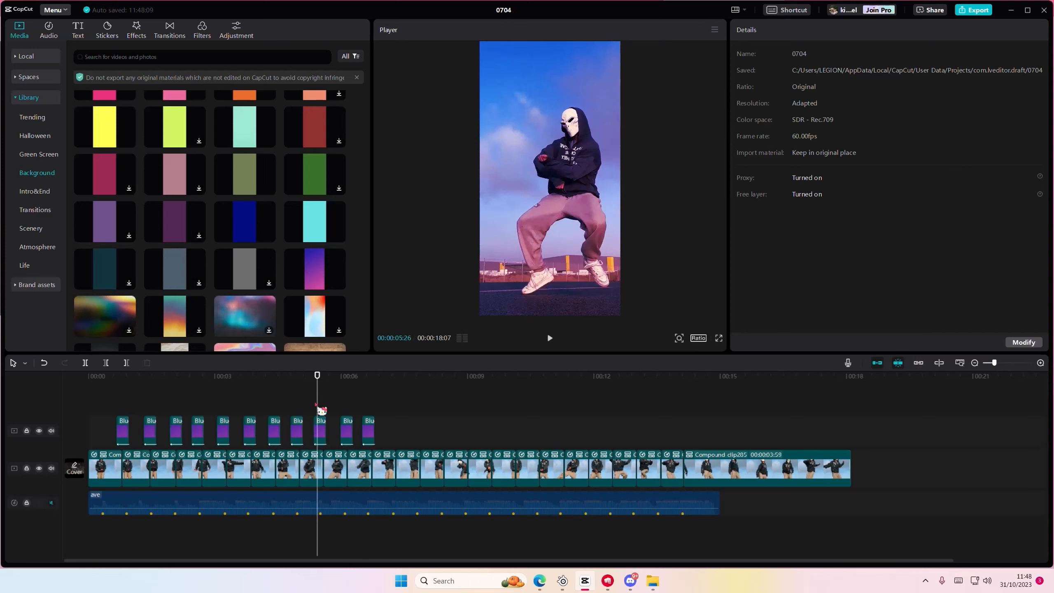